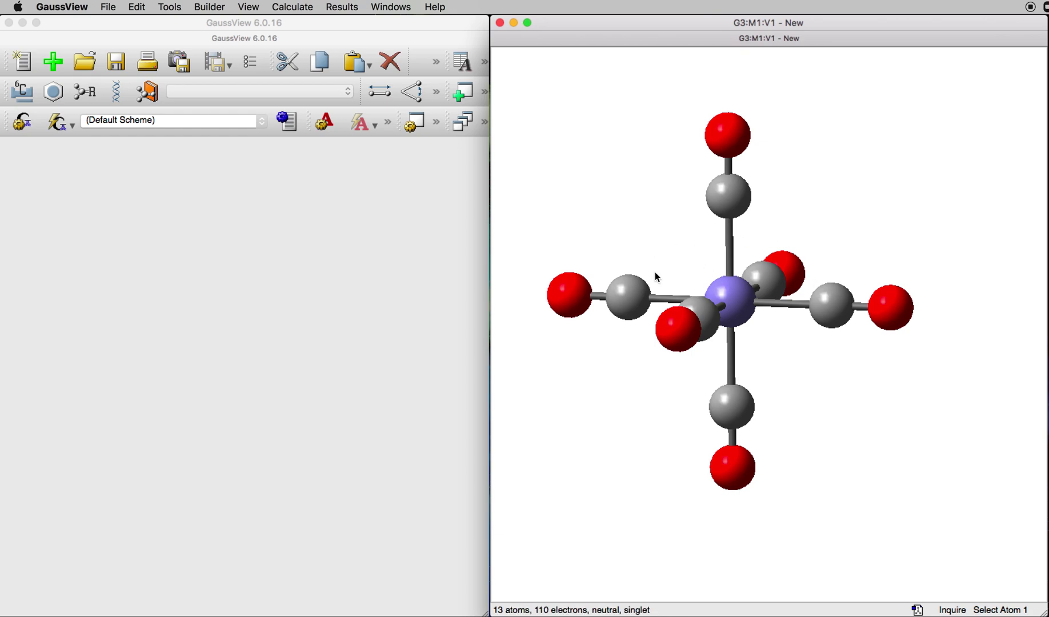
# Rotate the octahedral iron hexacarbonyl model slightly in the view window
pyautogui.moveTo(674, 250); pyautogui.dragTo(669, 253)
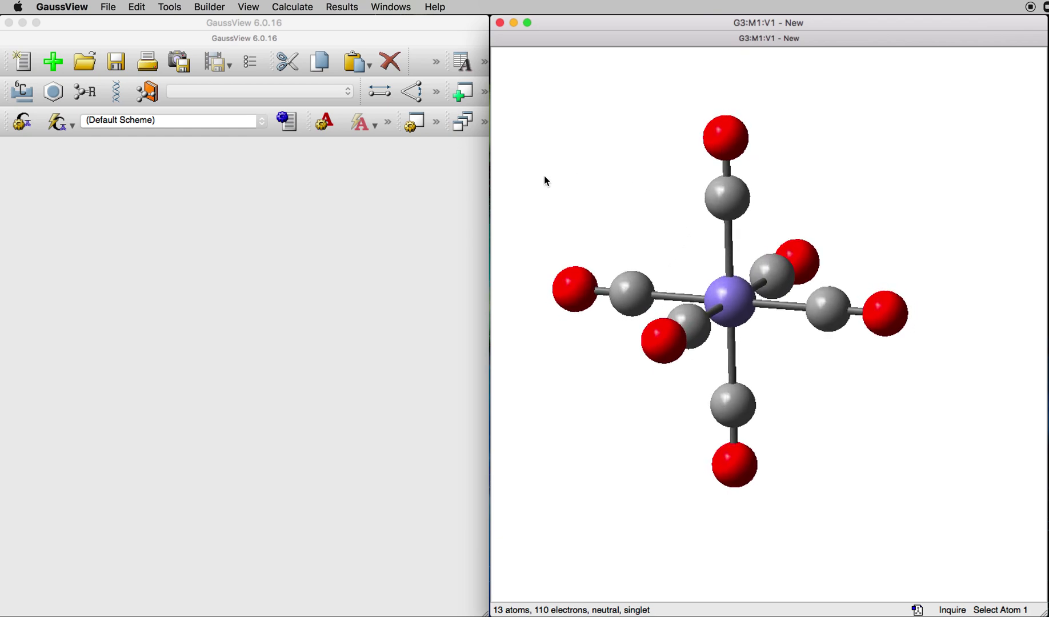
# Open the Gaussian Calculation Setup and set the job type to Opt+Freq
pyautogui.click(307, 8)
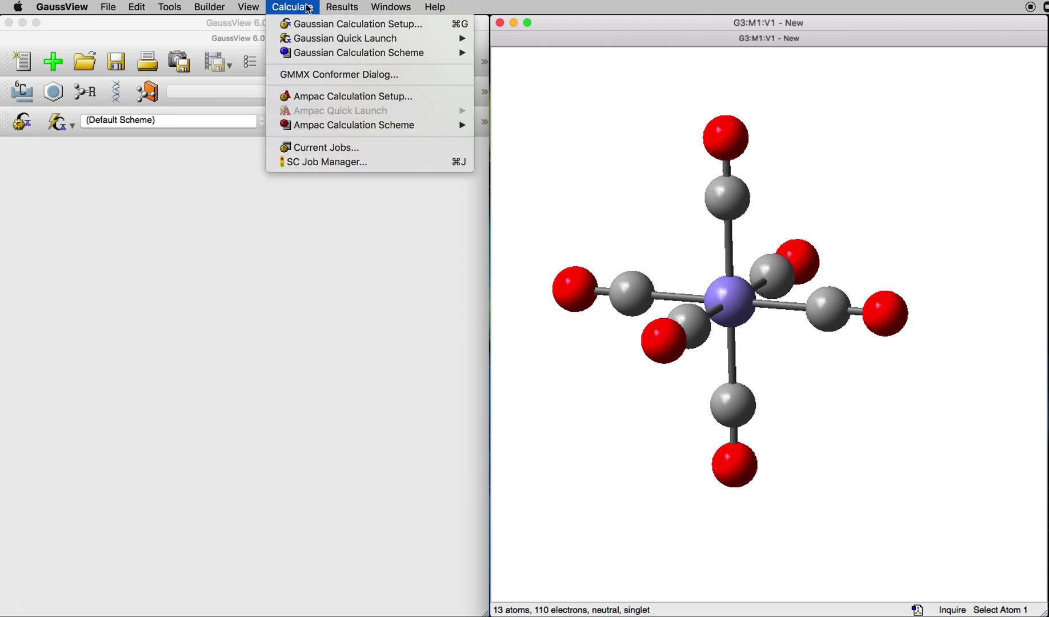
pyautogui.click(312, 24)
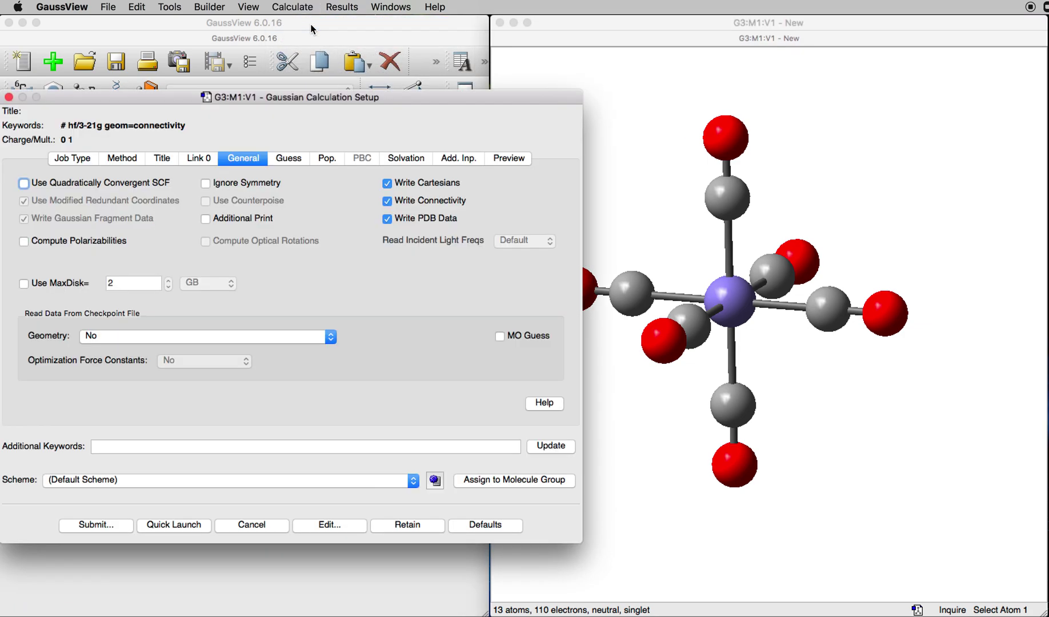
pyautogui.moveTo(297, 97); pyautogui.dragTo(366, 96)
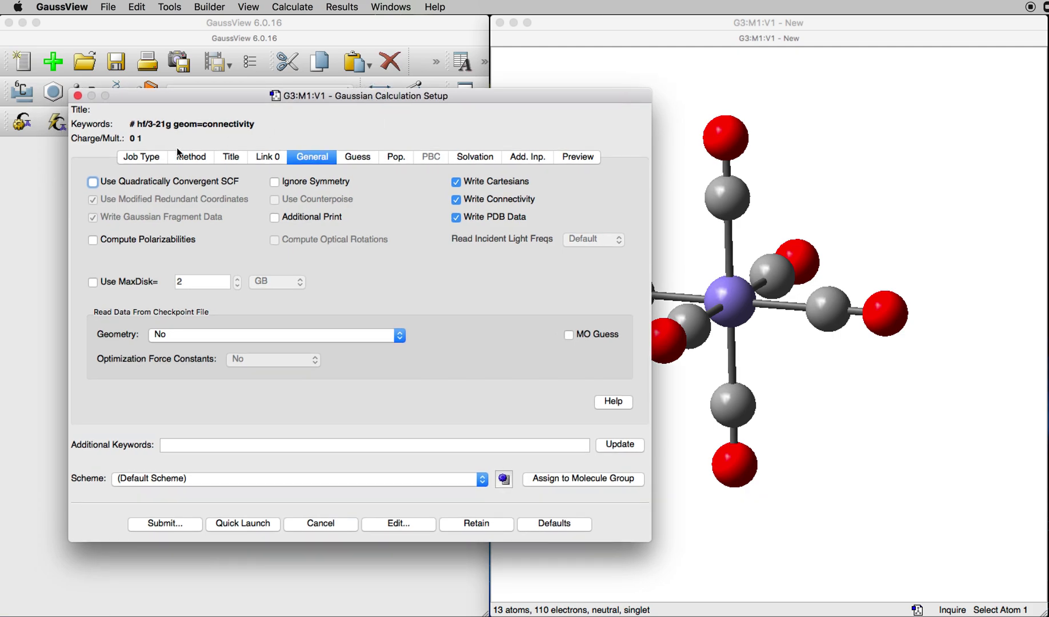
pyautogui.click(143, 157)
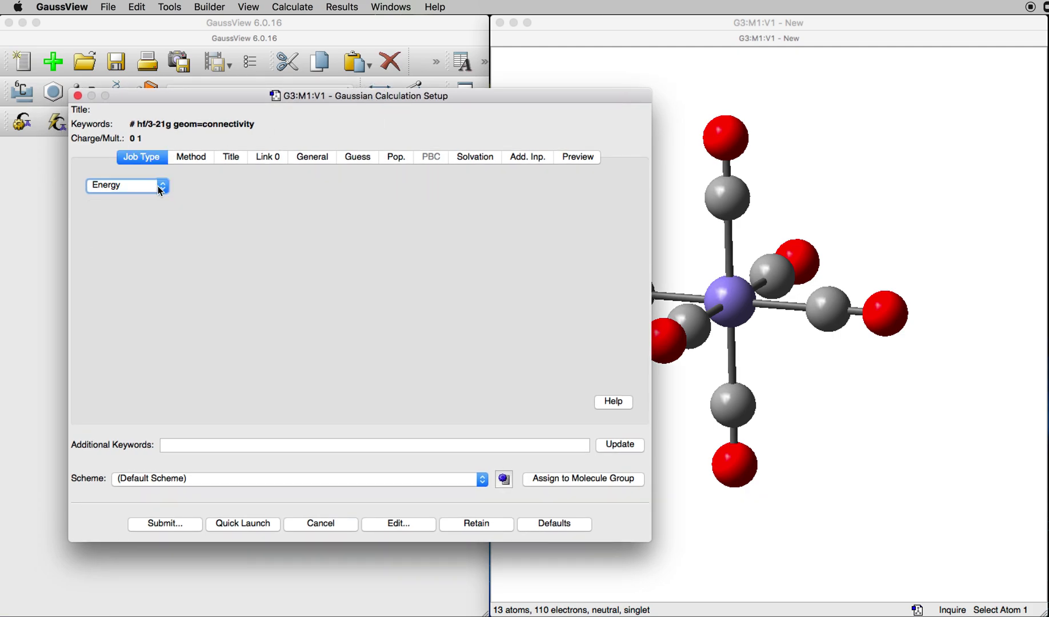
pyautogui.click(158, 187)
pyautogui.click(137, 211)
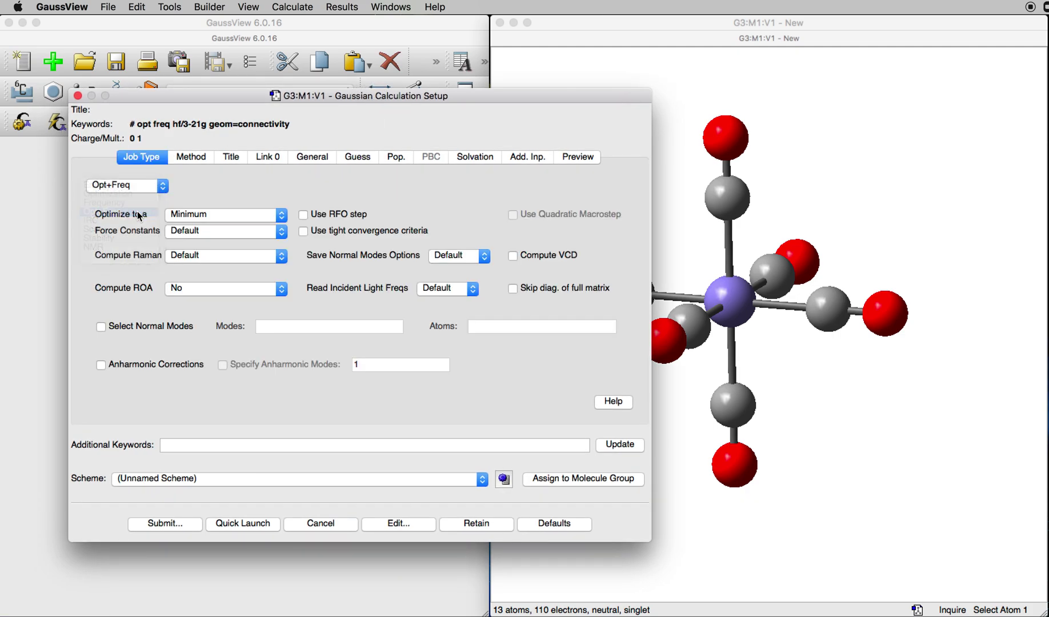
# Choose the DFT B3LYP method with the GENECP basis set
pyautogui.click(194, 158)
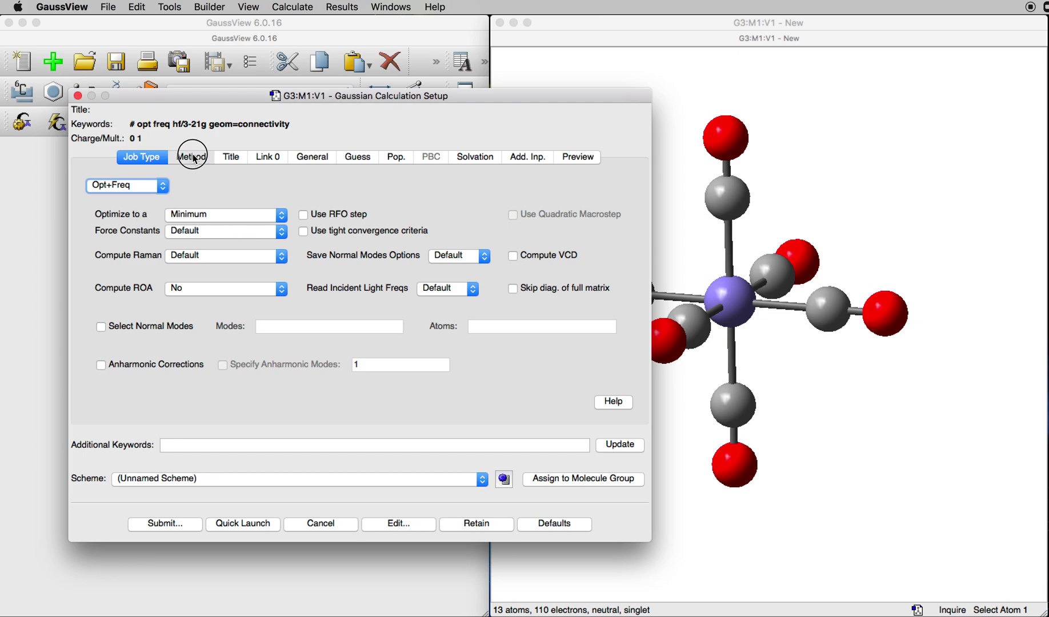
pyautogui.click(291, 203)
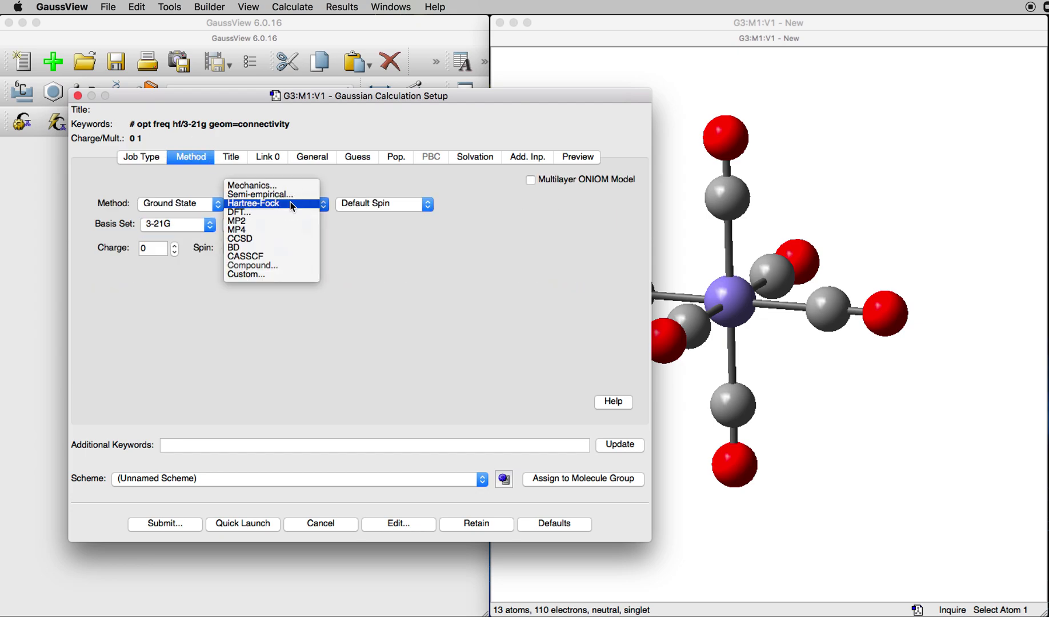
pyautogui.click(280, 212)
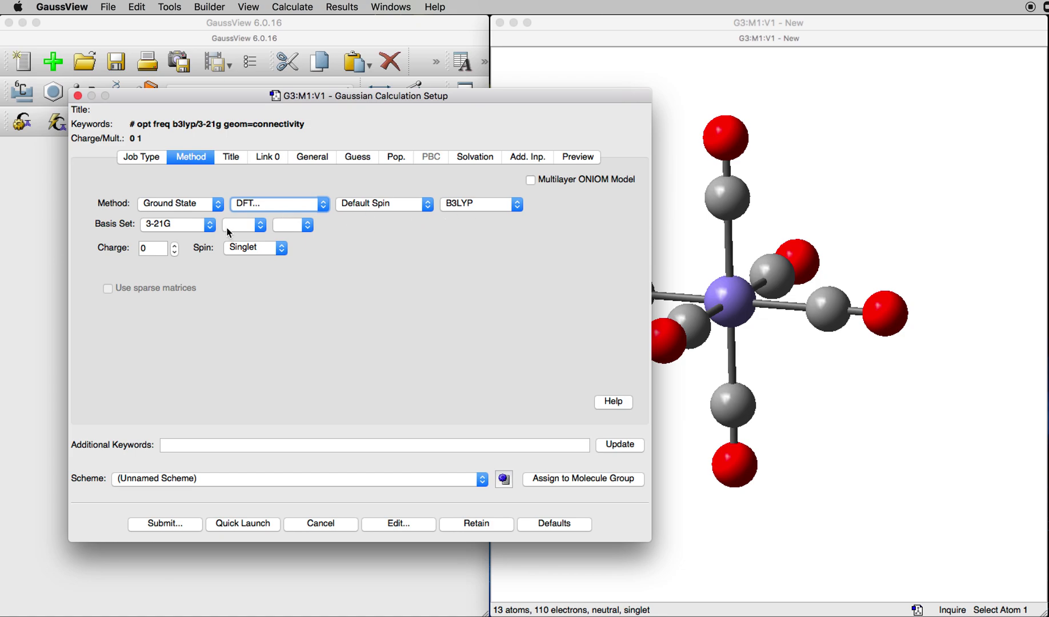
pyautogui.click(203, 226)
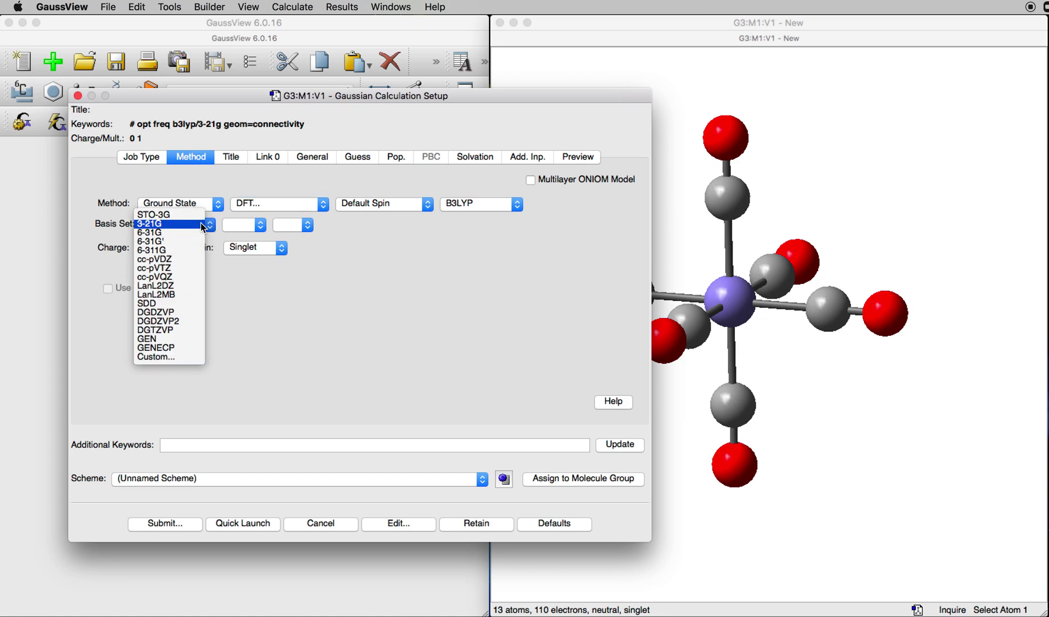
pyautogui.click(190, 349)
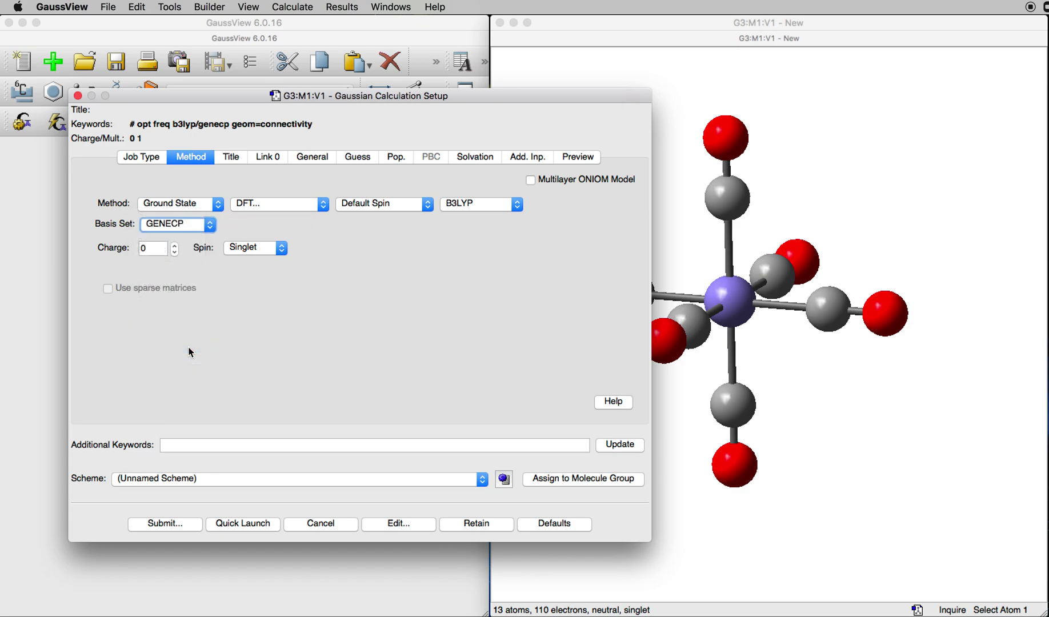
# Add 'gfinput' to the additional route keywords
pyautogui.click(179, 443)
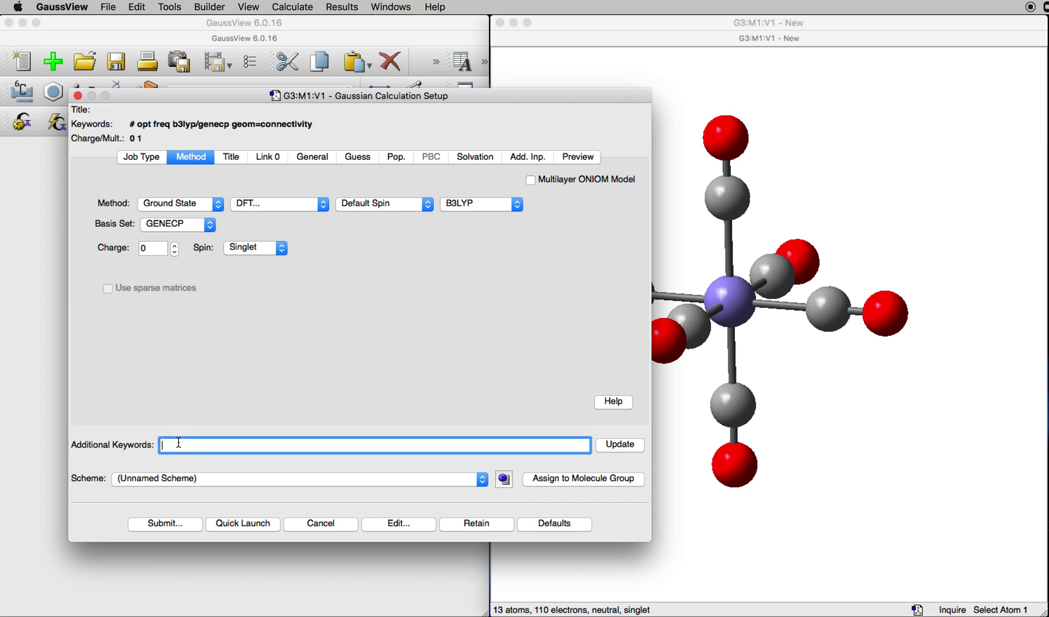
pyautogui.write('gfinput')
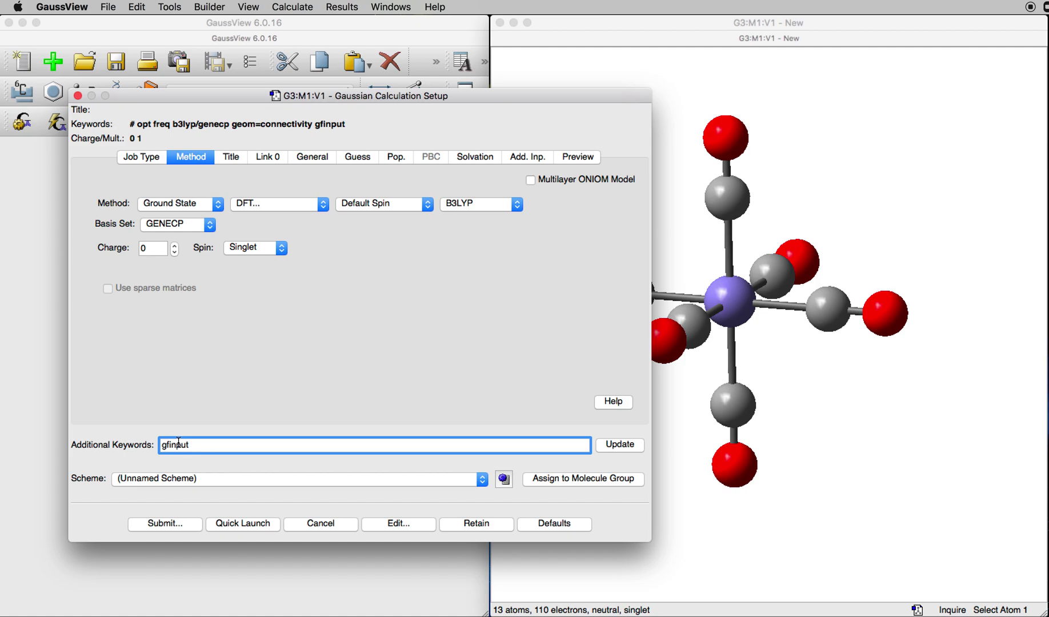
# Enter 'Fe(II) hexacarbonyl' as the job title on the Title tab
pyautogui.click(234, 158)
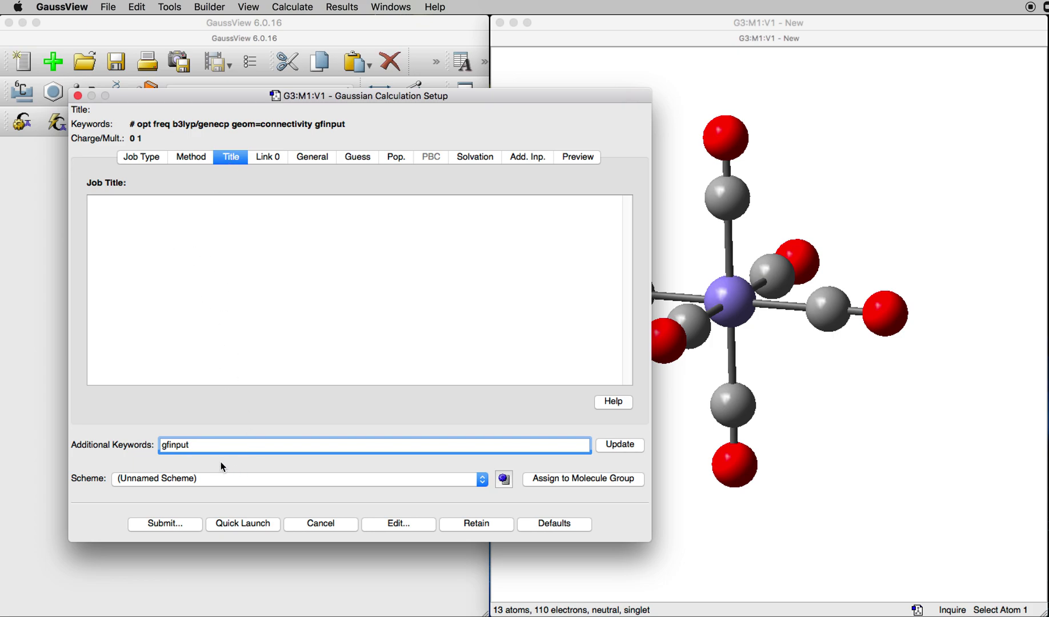
pyautogui.click(127, 215)
pyautogui.write('Fe')
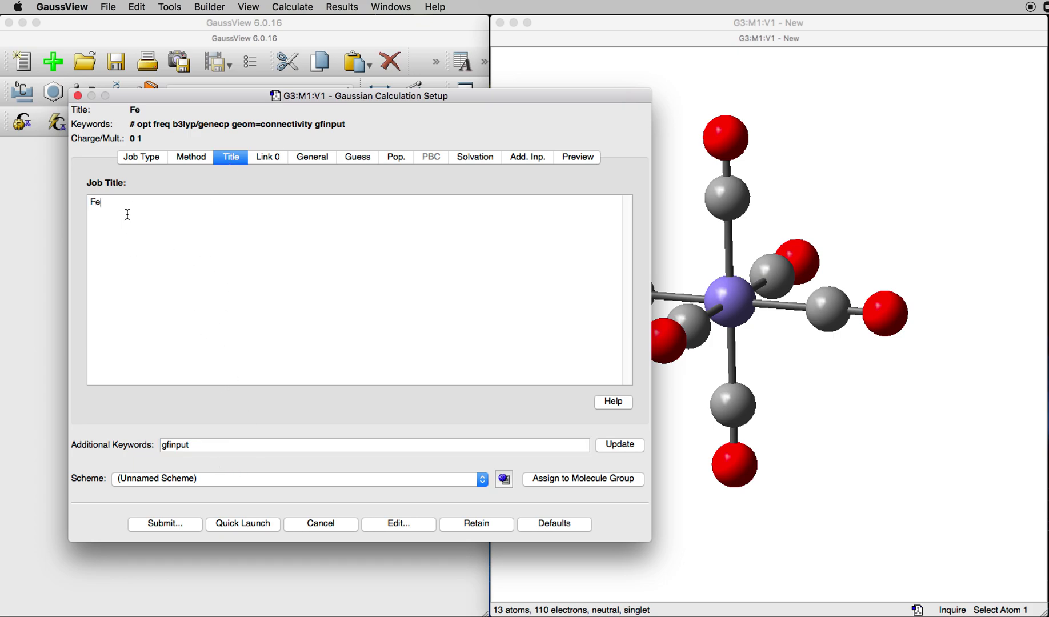
pyautogui.write('(II_')
pyautogui.write(' hexac')
pyautogui.write('arbon')
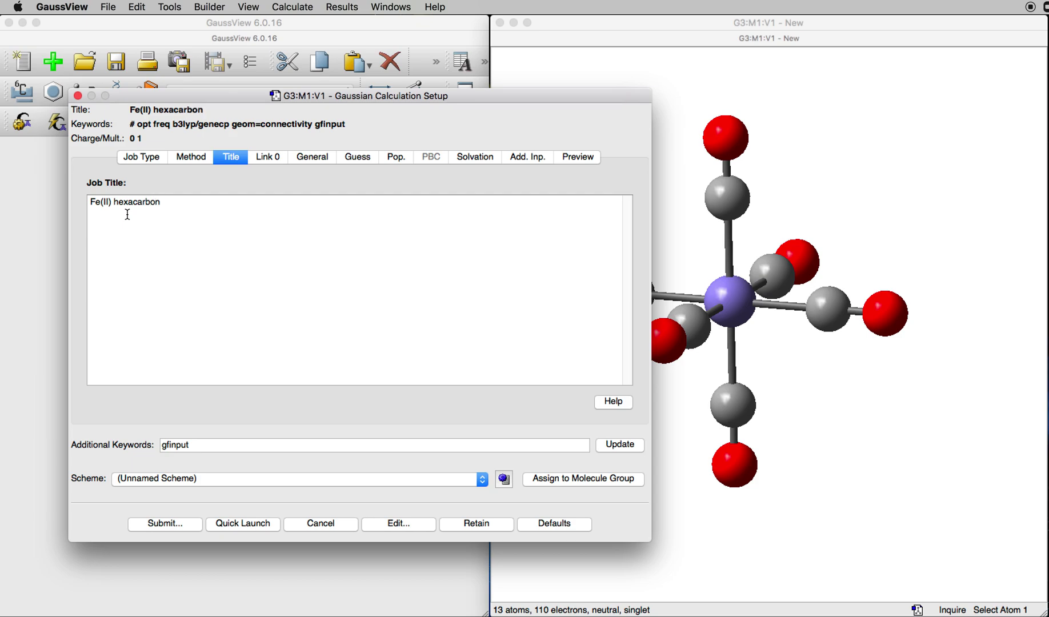
pyautogui.write('yl')
# On Link 0, specify a 2 GB memory limit and 1 shared processor
pyautogui.click(268, 159)
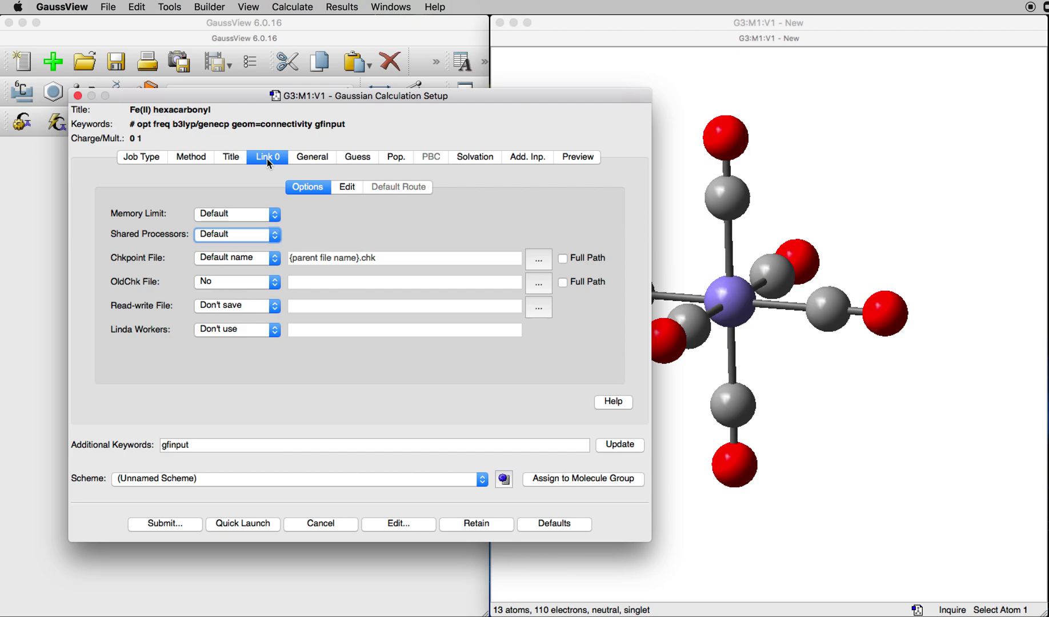
pyautogui.click(277, 215)
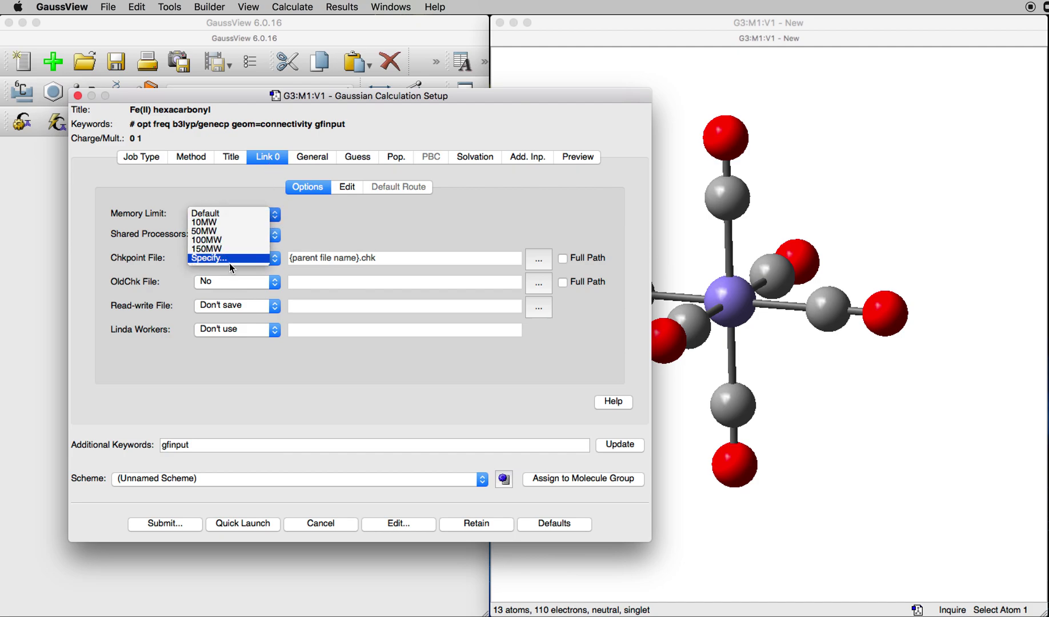
pyautogui.click(231, 264)
pyautogui.doubleClick(321, 225)
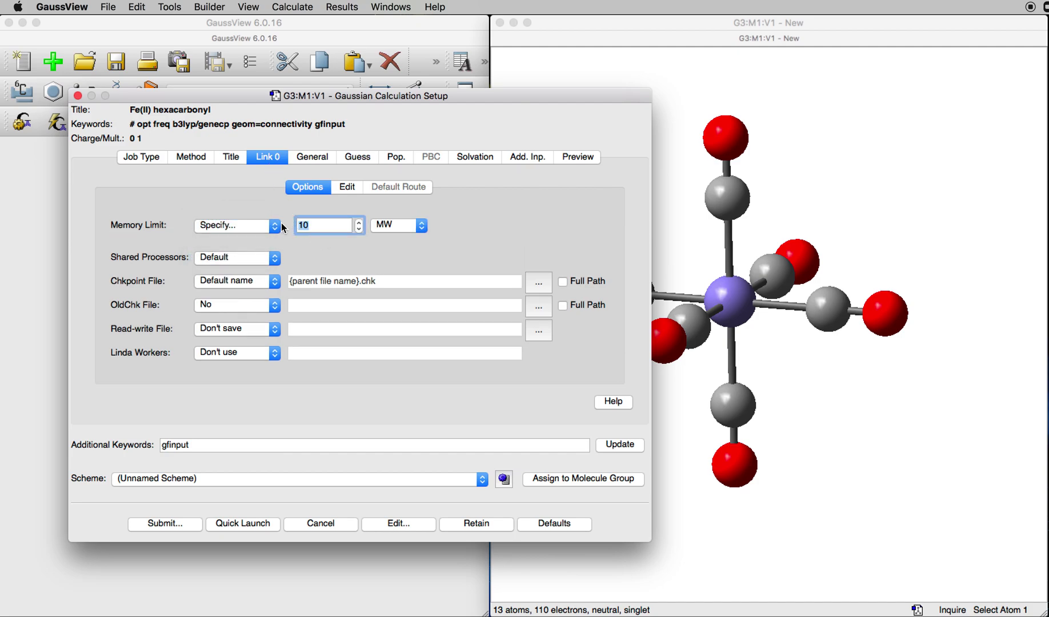
pyautogui.write('2')
pyautogui.click(422, 227)
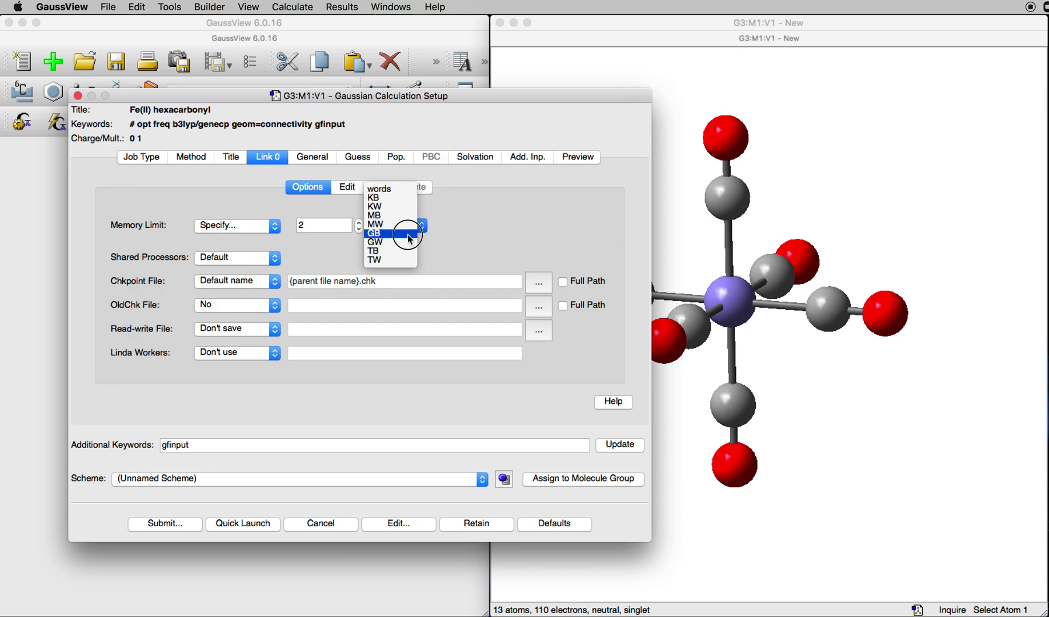
pyautogui.click(407, 236)
pyautogui.click(275, 258)
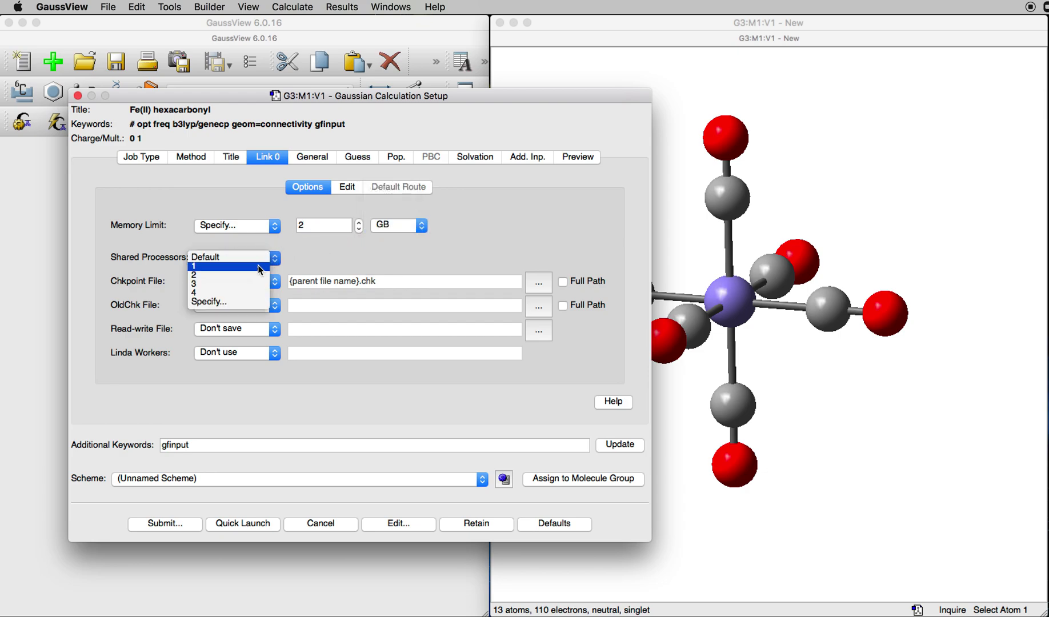
pyautogui.click(260, 267)
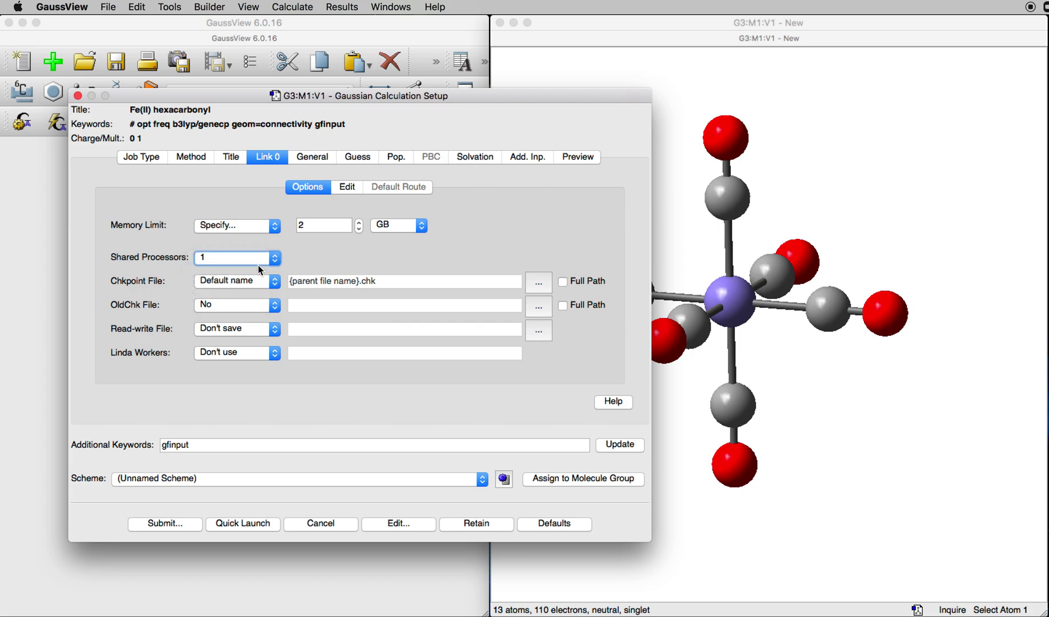
# Uncheck Write Connectivity on the General tab so geom=connectivity leaves the route
pyautogui.click(311, 158)
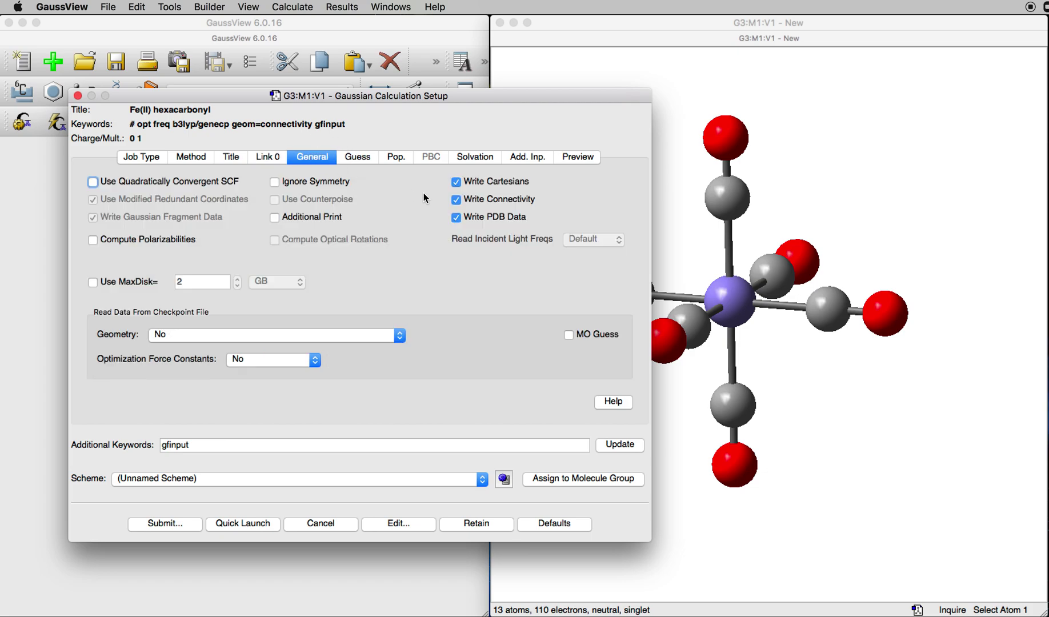
pyautogui.click(459, 206)
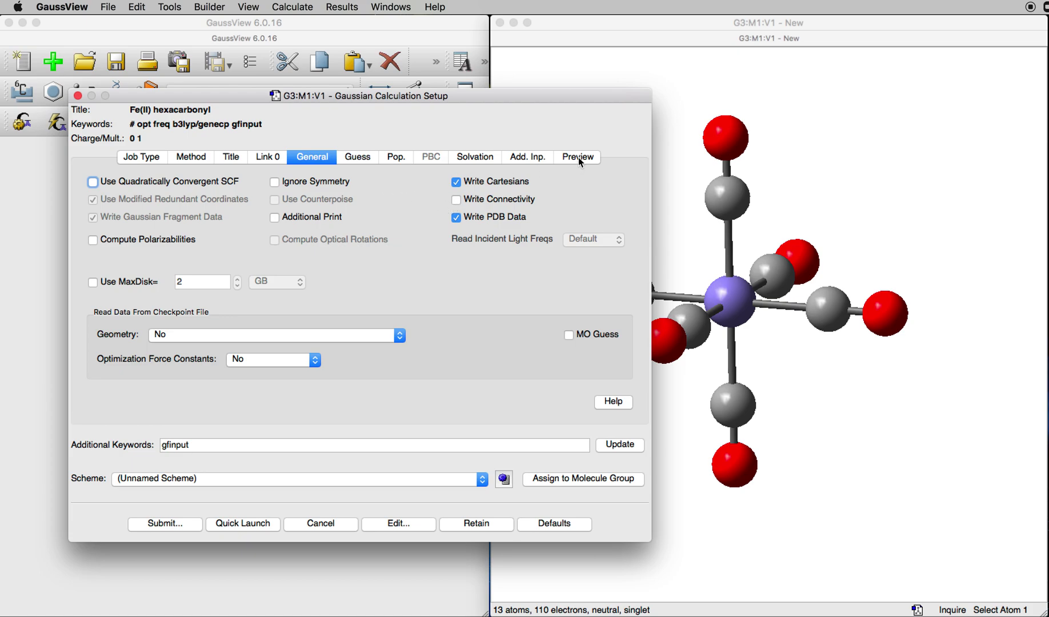
# Enter the basis block: Fe with sdd, then C O 0 with 6-311G* and ****
pyautogui.click(531, 159)
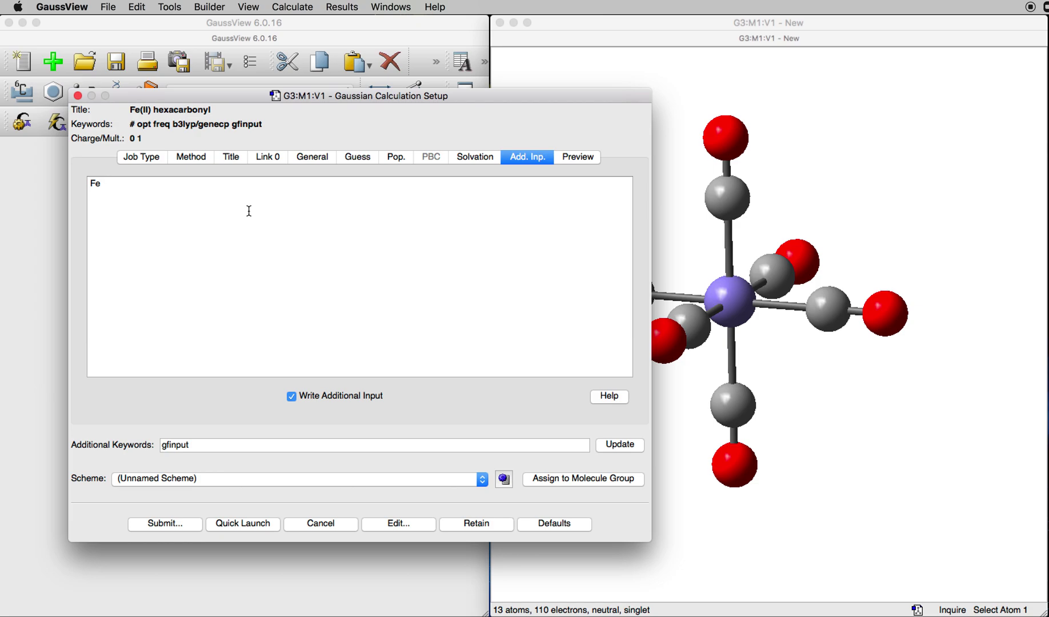
pyautogui.write('0')
pyautogui.write('C')
pyautogui.write(' O 0')
pyautogui.press('Return')
pyautogui.write('6-311')
pyautogui.write('G*')
pyautogui.press('Return')
pyautogui.write('*')
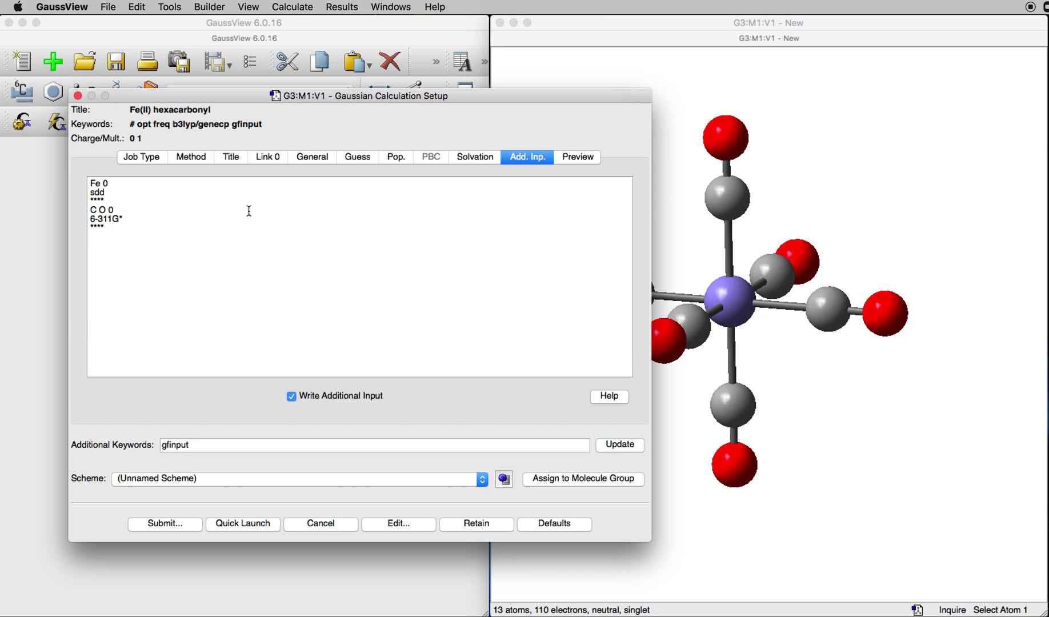
# After a blank line, add the Fe 0 / sdd pseudopotential entry, then highlight the blocks
pyautogui.press('Return')
pyautogui.write('Fe 0')
pyautogui.press('Return')
pyautogui.write('sdd')
pyautogui.moveTo(90, 182); pyautogui.dragTo(115, 255)
pyautogui.click(118, 253)
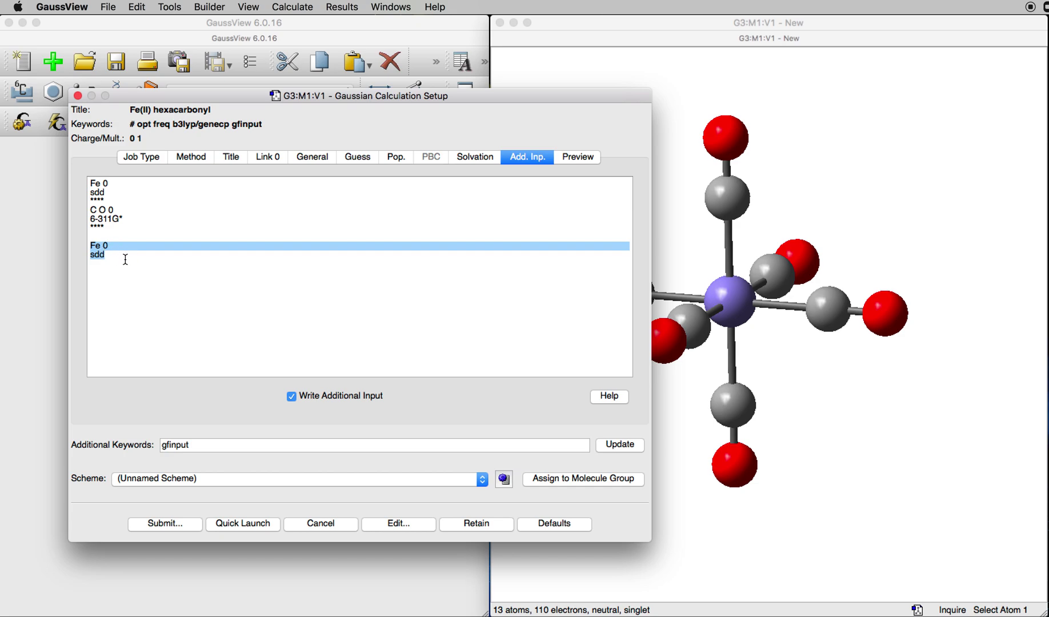
pyautogui.click(126, 259)
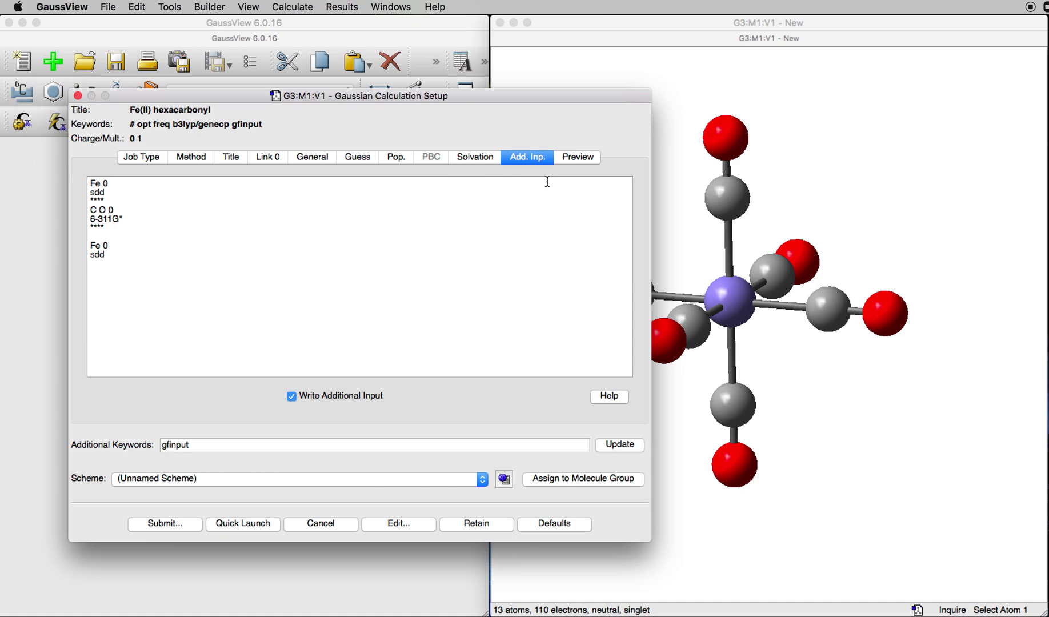
# Preview the generated input, highlighting the route lines and the 0 1 charge/multiplicity line
pyautogui.click(573, 158)
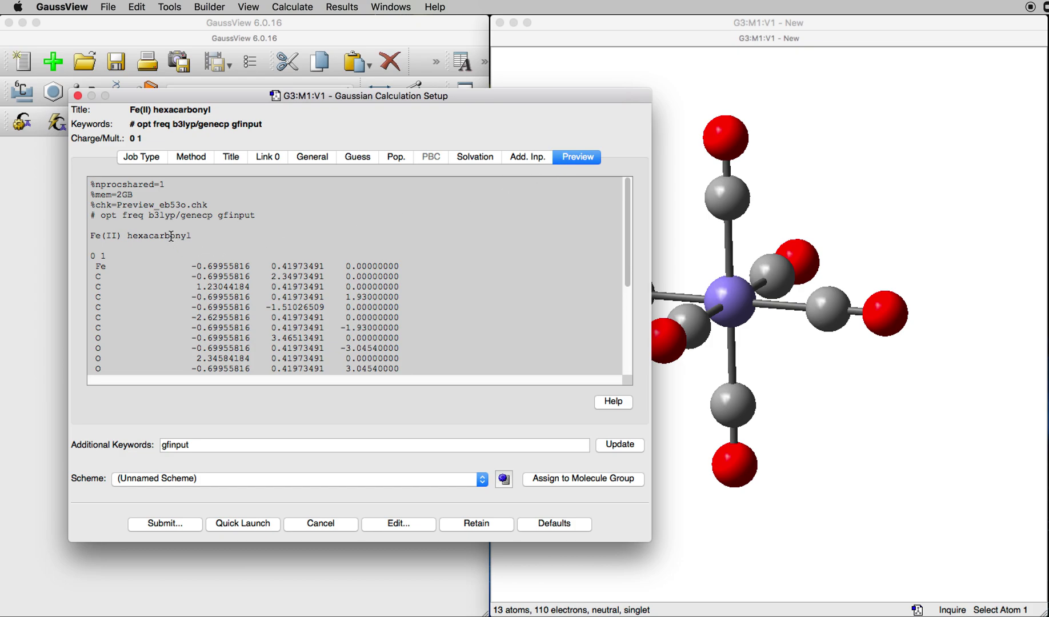
pyautogui.moveTo(91, 184); pyautogui.dragTo(268, 215)
pyautogui.scroll(-4, 183, 218)
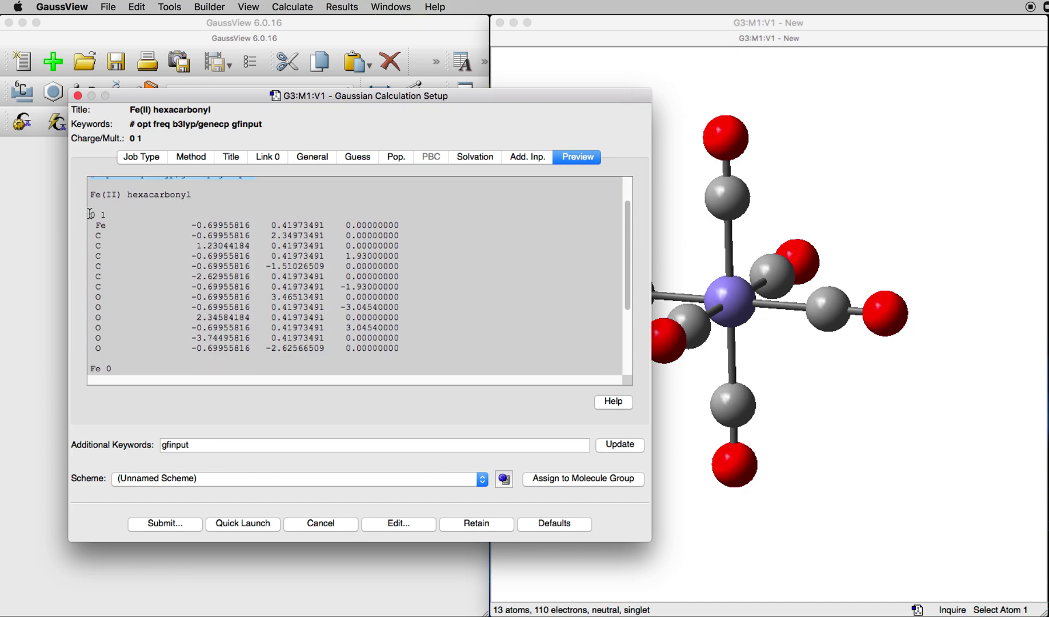
pyautogui.moveTo(91, 214); pyautogui.dragTo(103, 213)
# Raise the molecule's charge to 2 on the Method tab, keeping it a singlet
pyautogui.click(191, 157)
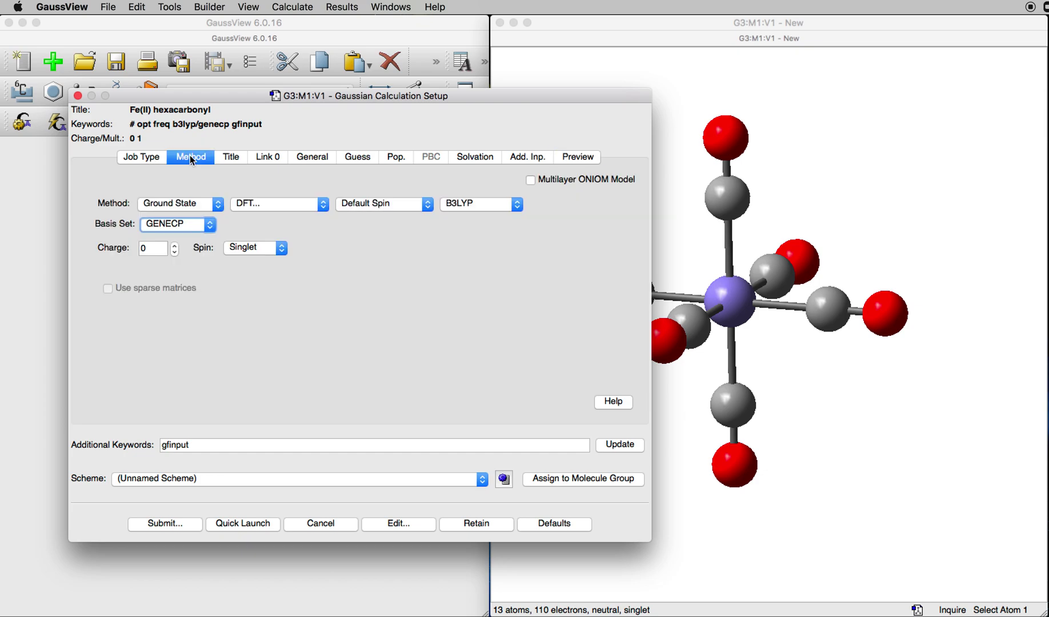
pyautogui.click(176, 245)
pyautogui.click(176, 246)
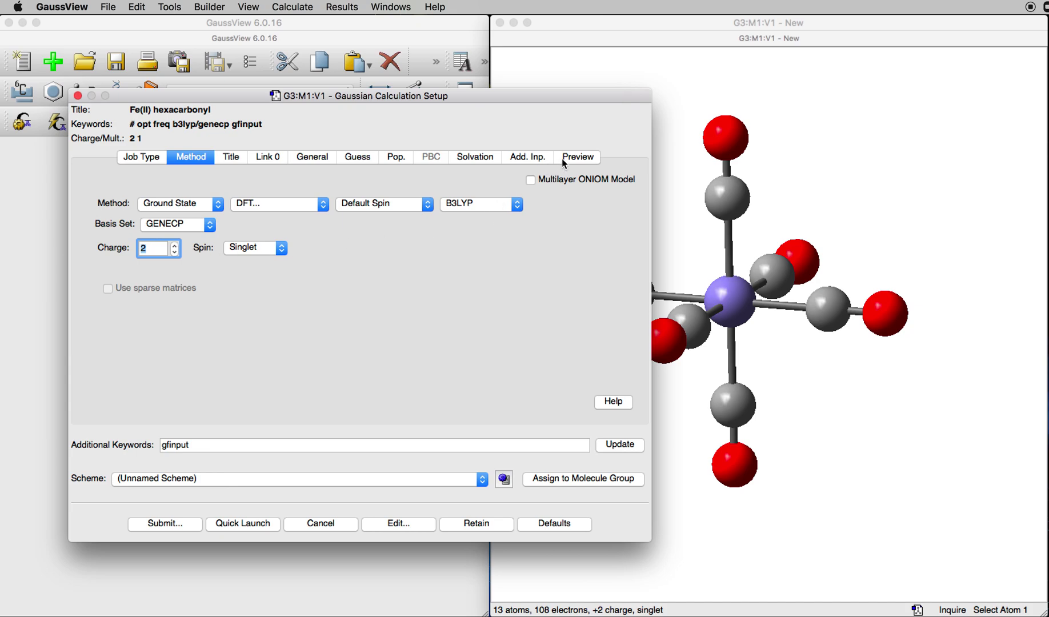
# Review the updated input preview, highlighting the 13 atom coordinates and the basis-set lines
pyautogui.click(577, 158)
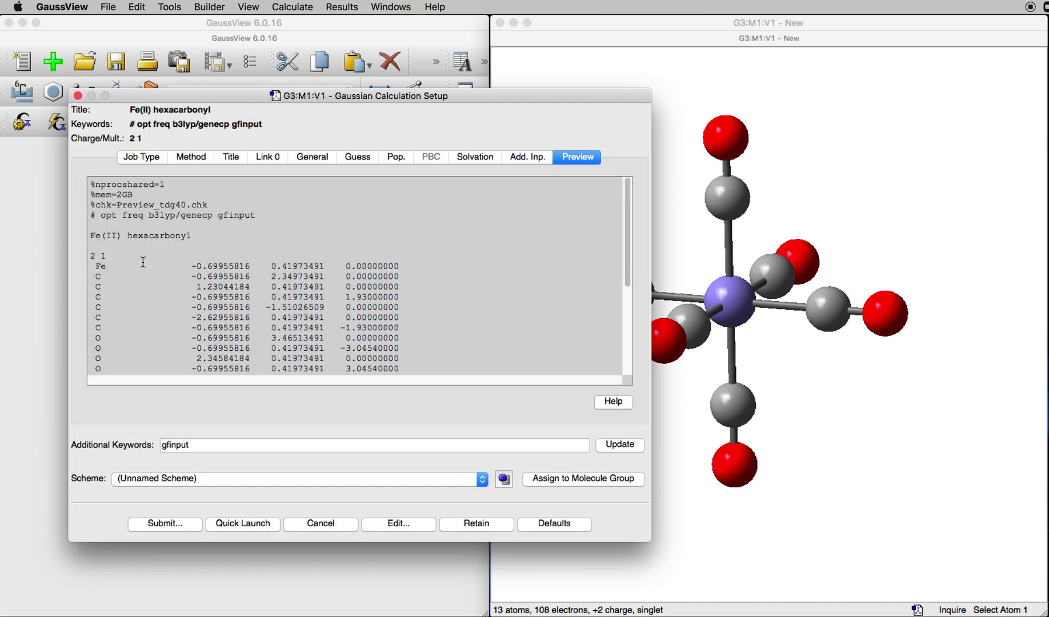
pyautogui.scroll(-1, 144, 262)
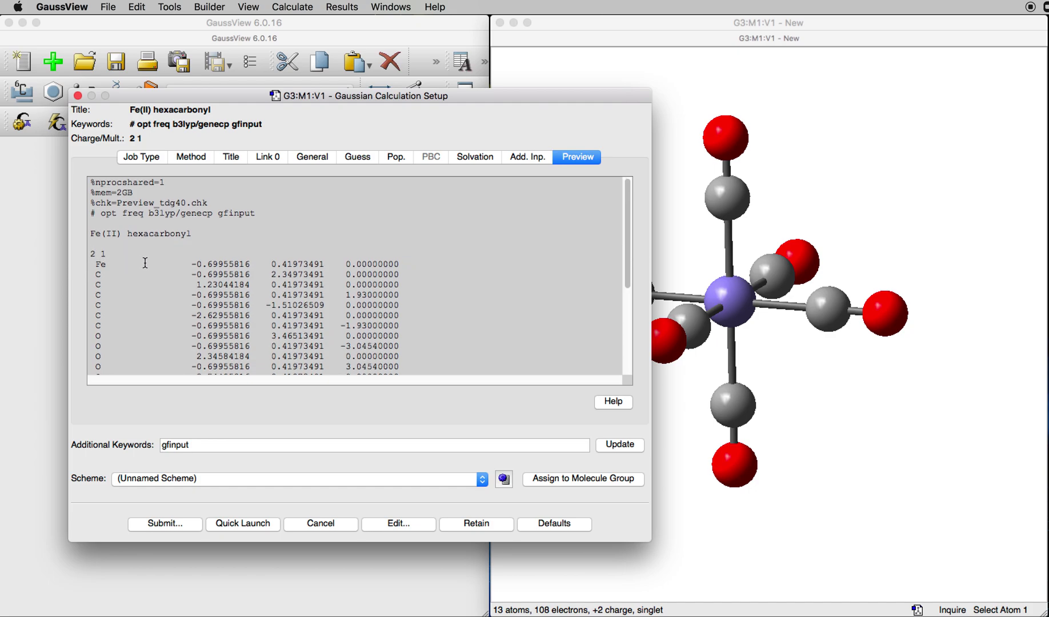
pyautogui.scroll(-3, 146, 262)
pyautogui.click(92, 212)
pyautogui.moveTo(91, 212); pyautogui.dragTo(452, 336)
pyautogui.scroll(-5, 299, 331)
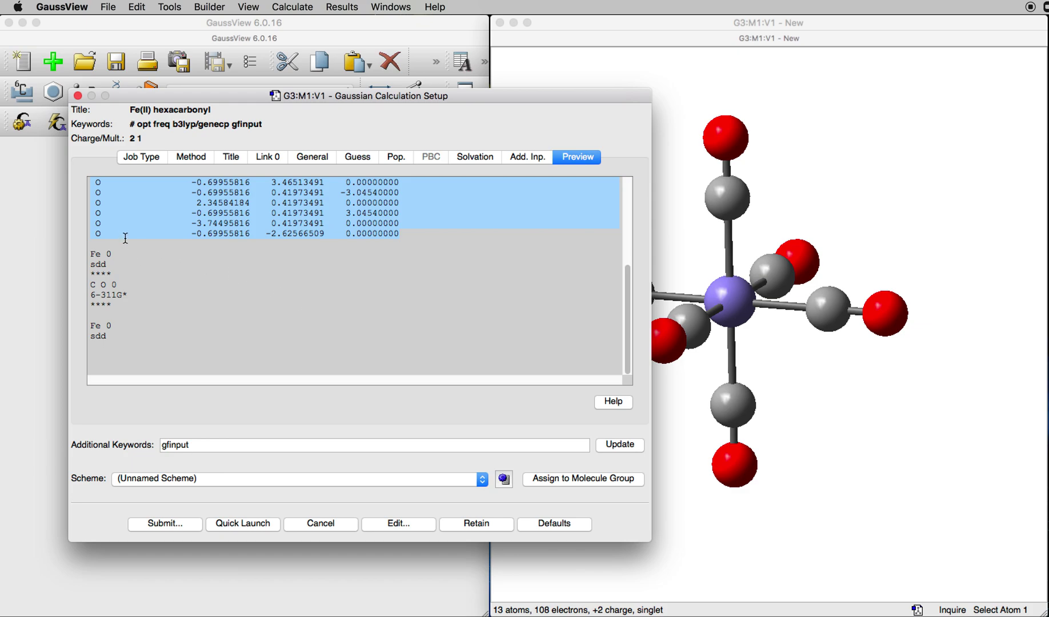
pyautogui.click(92, 244)
pyautogui.moveTo(90, 254); pyautogui.dragTo(117, 337)
pyautogui.click(99, 315)
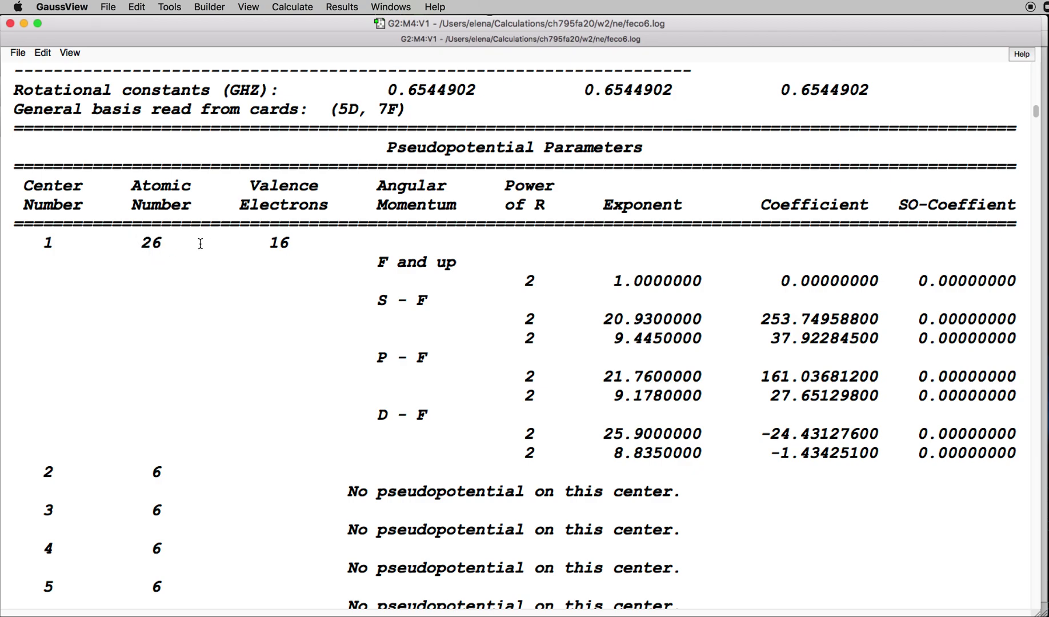
# Step through feco6.log past the Fe pseudopotential parameters to iron's S and P shells
pyautogui.moveTo(10, 240); pyautogui.dragTo(769, 459)
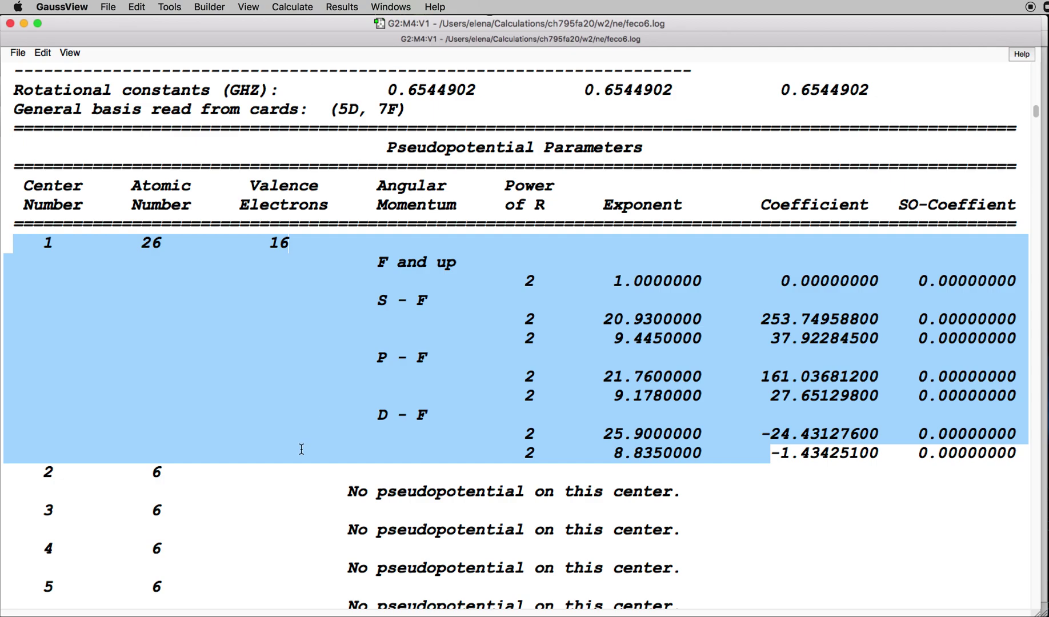
pyautogui.click(282, 473)
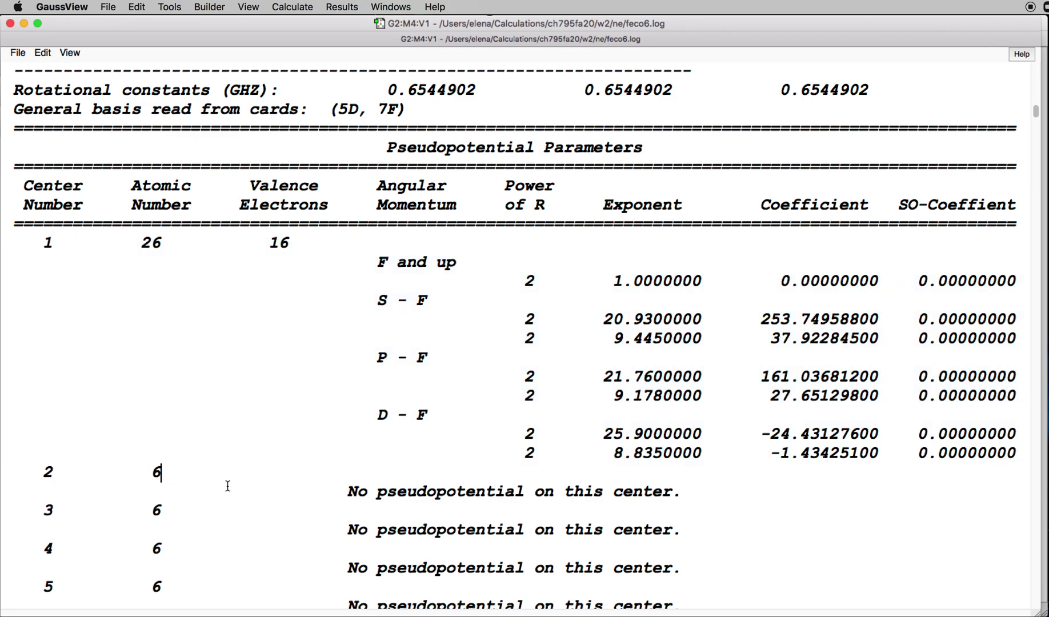
pyautogui.press('Down')
pyautogui.press('Down')
pyautogui.press('Down')
pyautogui.press('Down')
pyautogui.press('Down')
pyautogui.press('Down')
pyautogui.press('Down')
pyautogui.press('Down')
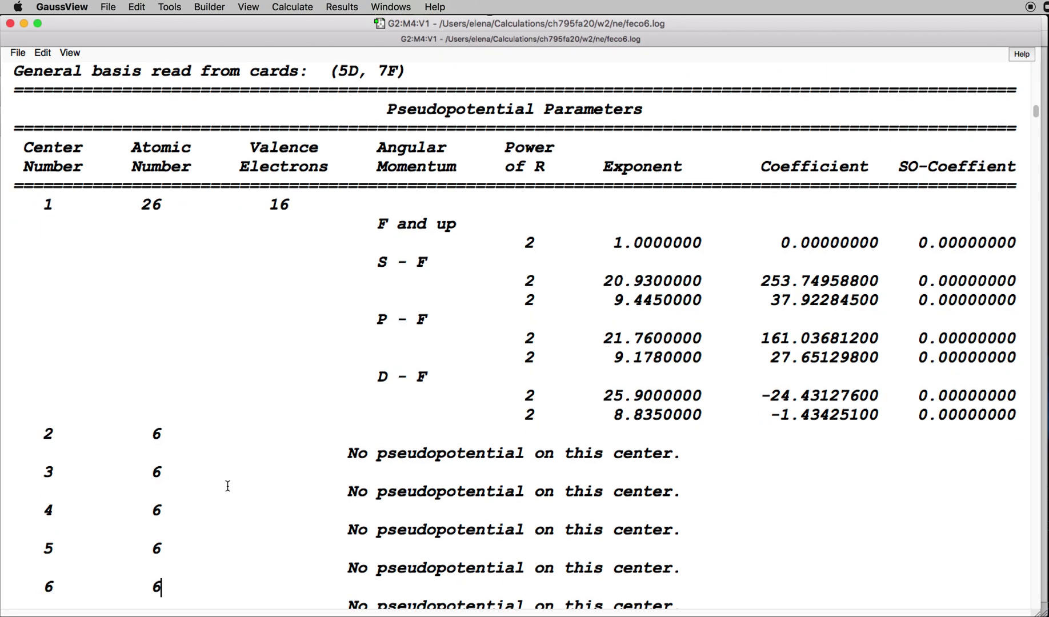
pyautogui.press('Down')
pyautogui.press('Down')
pyautogui.press('Down')
pyautogui.press('Down')
pyautogui.press('Down')
pyautogui.press('Down')
pyautogui.press('Down')
pyautogui.press('Down')
pyautogui.press('Down')
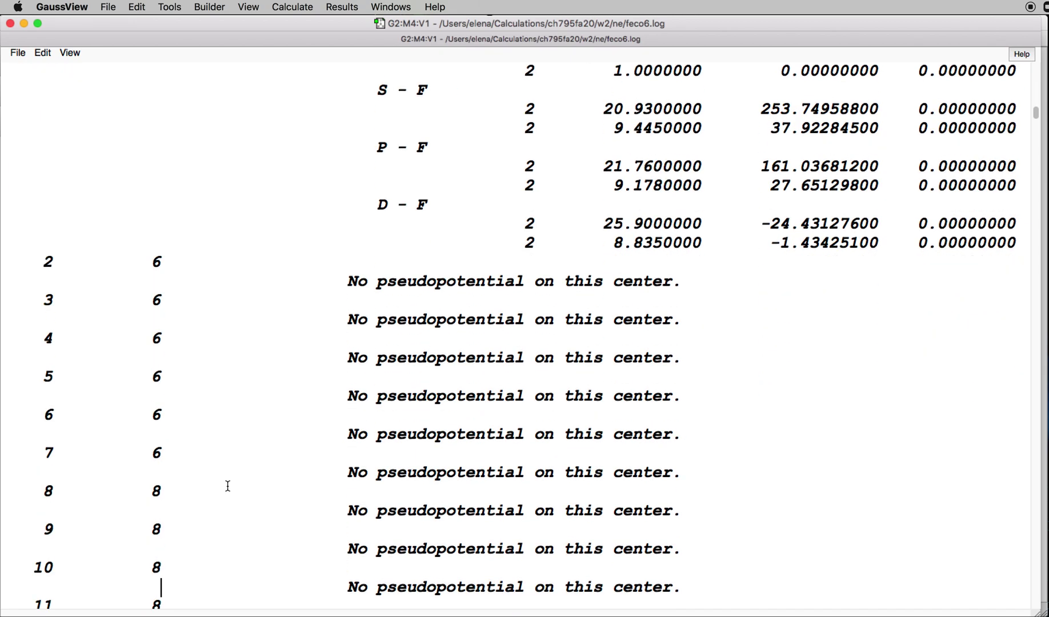
pyautogui.press('Down')
pyautogui.press('Down')
pyautogui.press('Down')
pyautogui.press('Down')
pyautogui.press('Down')
pyautogui.press('Down')
pyautogui.press('Down')
pyautogui.press('Down')
pyautogui.press('Down')
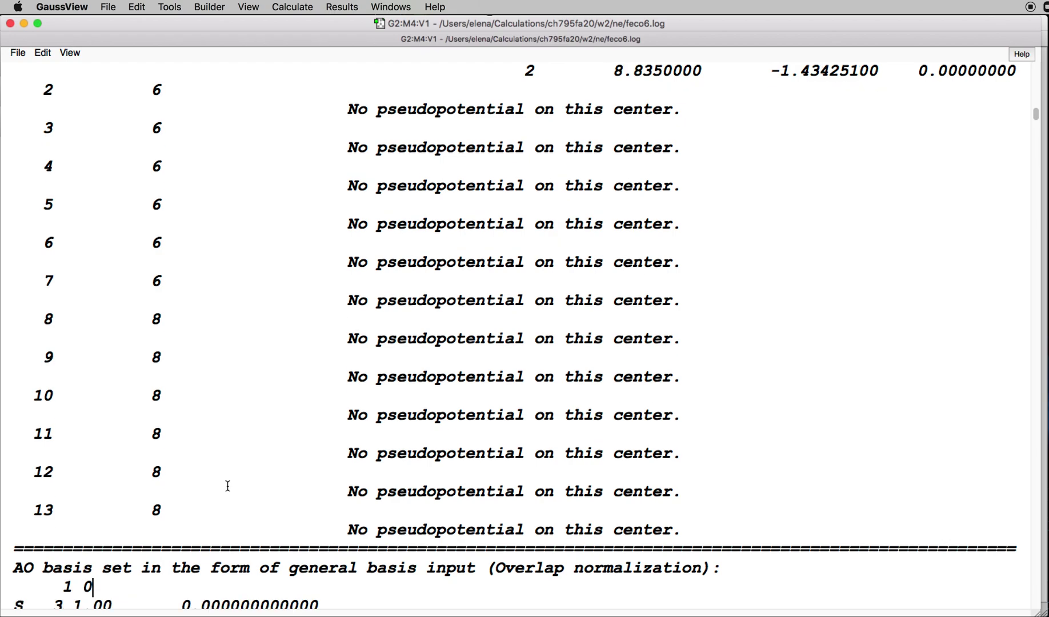
pyautogui.press('Down')
pyautogui.press('Down')
pyautogui.press('Down')
pyautogui.press('Down')
pyautogui.press('Down')
pyautogui.press('Down')
pyautogui.press('Down')
pyautogui.press('Down')
pyautogui.press('Down')
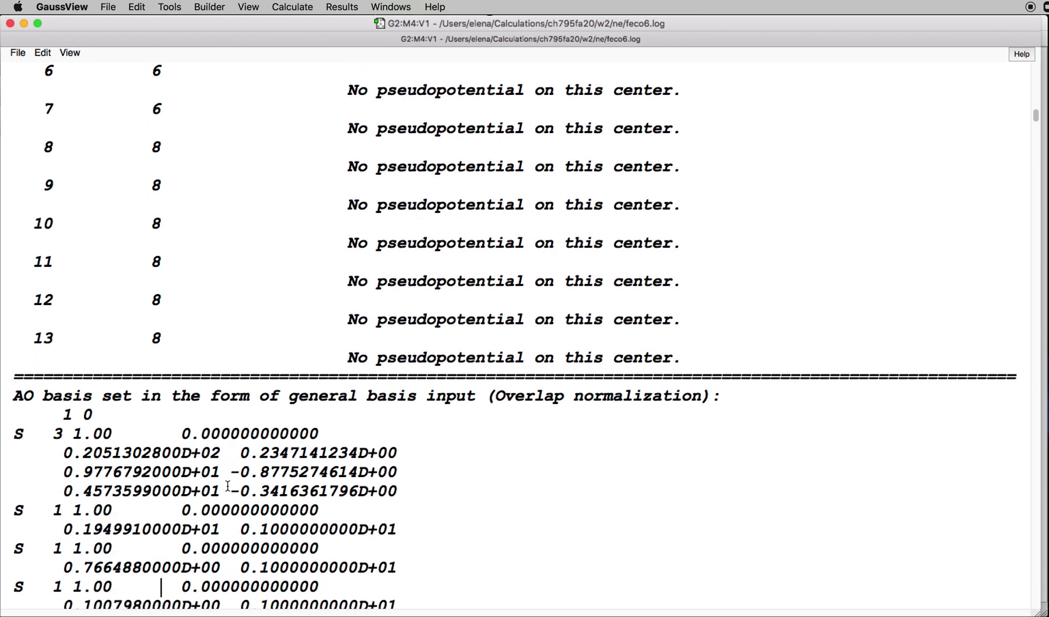
pyautogui.press('Down')
pyautogui.press('Down')
pyautogui.press('Down')
pyautogui.press('Down')
pyautogui.press('Down')
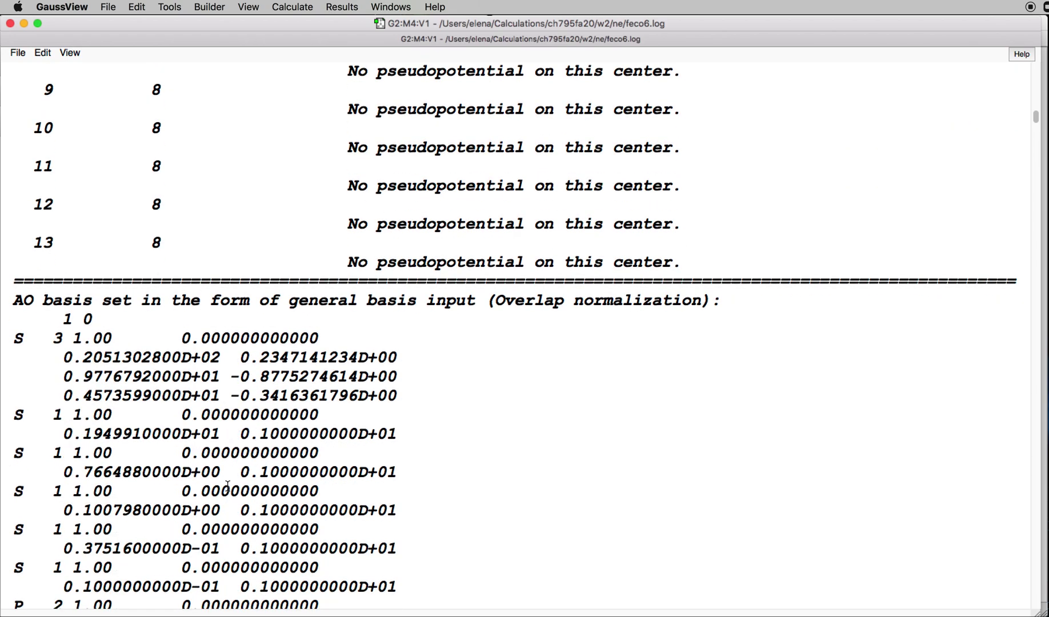
pyautogui.press('Down')
pyautogui.press('Down')
pyautogui.press('Down')
pyautogui.press('Down')
pyautogui.press('Down')
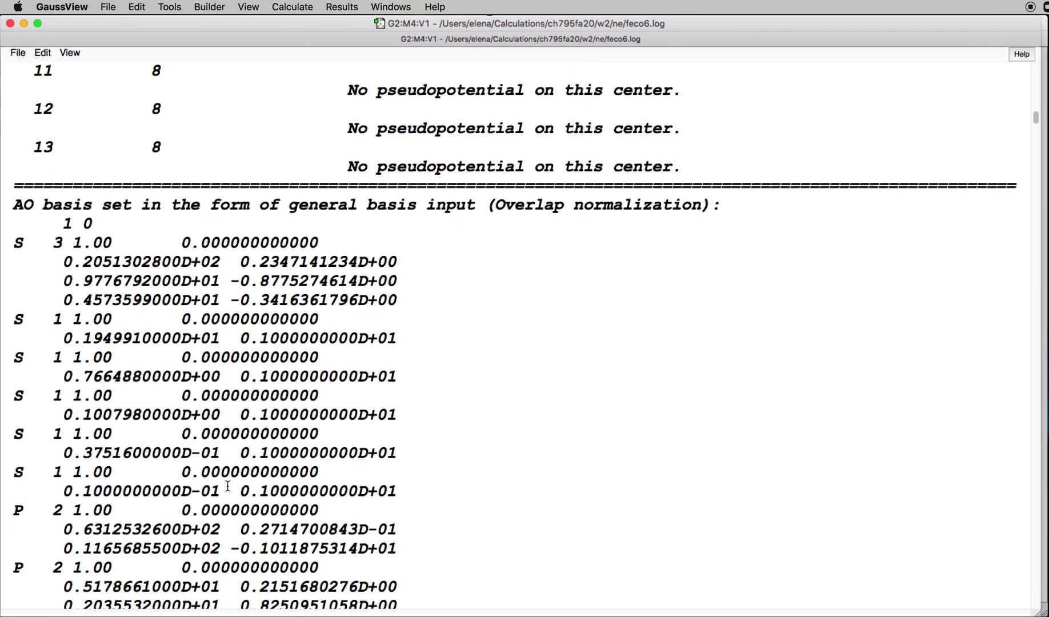
pyautogui.press('Down')
pyautogui.press('Down')
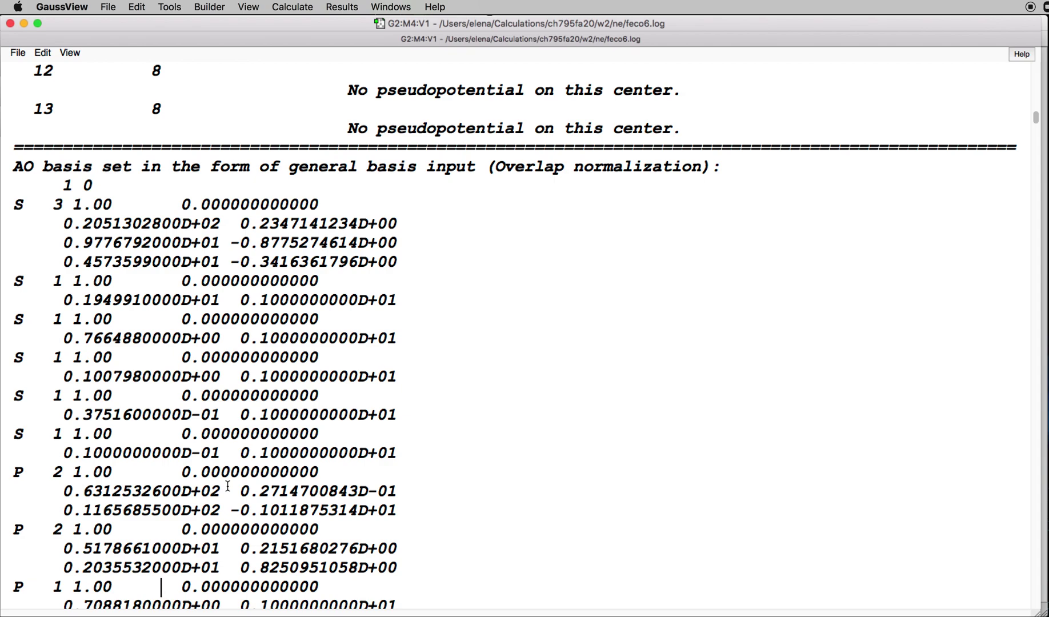
# Scroll feco6.log past iron's P, D and F shells to center 2's S, SP and D basis shells
pyautogui.press('Down')
pyautogui.press('Down')
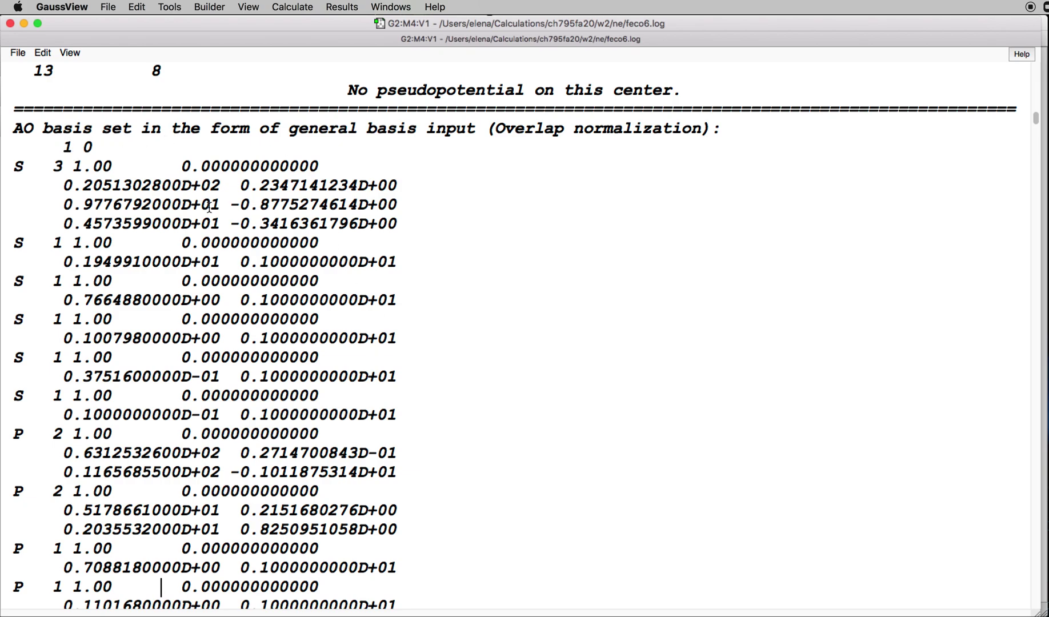
pyautogui.press('Down')
pyautogui.press('Down')
pyautogui.press('Down')
pyautogui.press('Down')
pyautogui.press('Down')
pyautogui.press('Down')
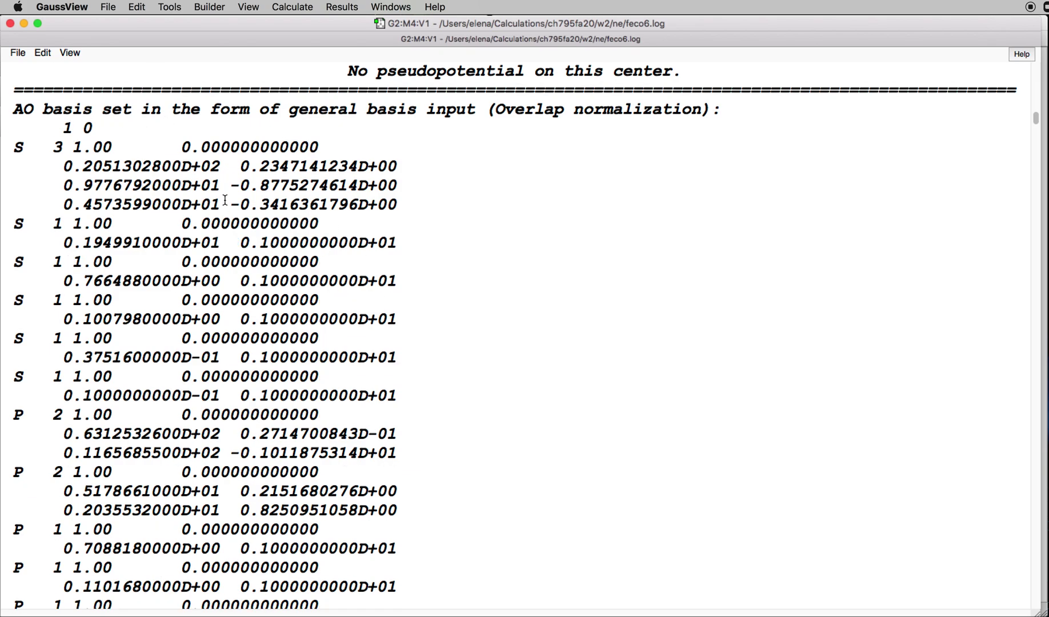
pyautogui.press('Down')
pyautogui.press('Down')
pyautogui.press('Down')
pyautogui.press('Down')
pyautogui.press('Down')
pyautogui.press('Down')
pyautogui.press('Down')
pyautogui.press('Down')
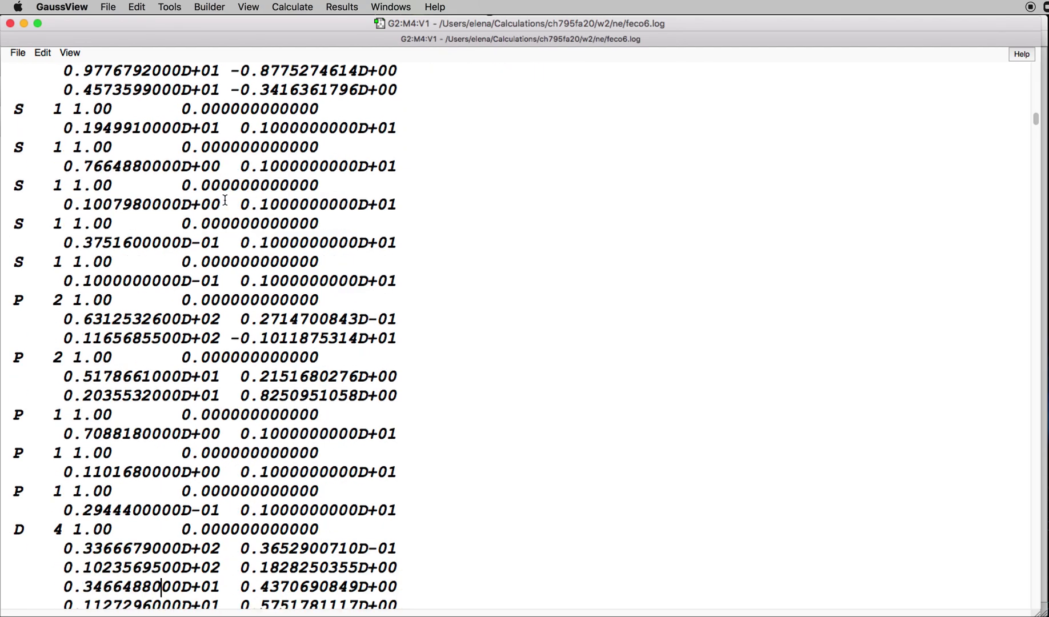
pyautogui.press('Down')
pyautogui.press('Down')
pyautogui.press('Down')
pyautogui.press('Down')
pyautogui.press('Down')
pyautogui.press('Down')
pyautogui.press('Down')
pyautogui.press('Down')
pyautogui.press('Down')
pyautogui.press('Down')
pyautogui.press('Down')
pyautogui.press('Down')
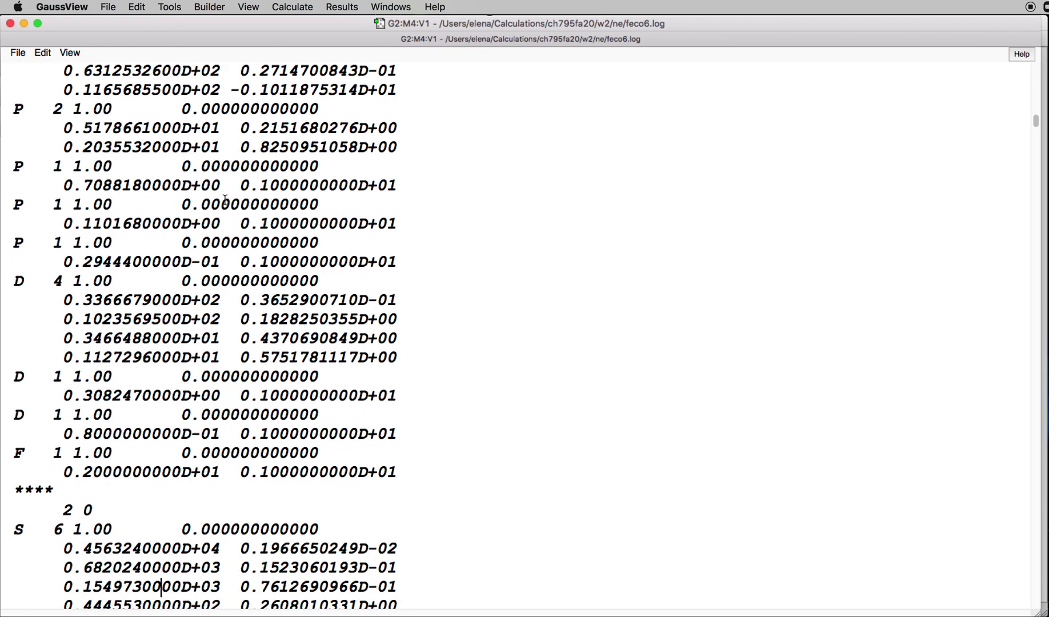
pyautogui.scroll(-4, 225, 200)
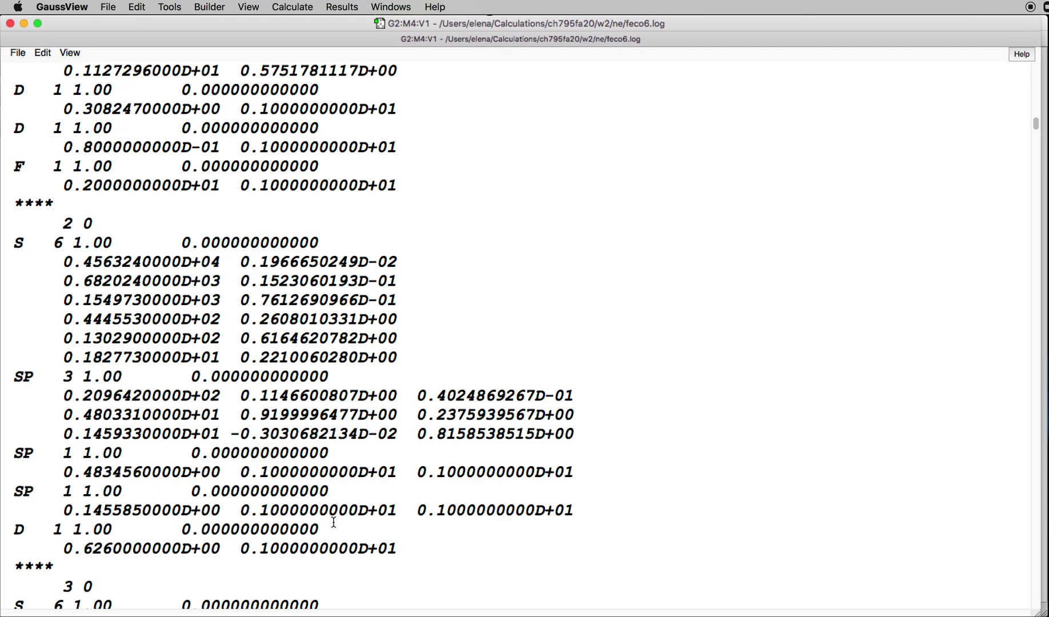
pyautogui.press('Down')
pyautogui.press('Down')
pyautogui.press('Down')
pyautogui.press('Down')
pyautogui.press('Down')
pyautogui.press('Down')
pyautogui.press('Down')
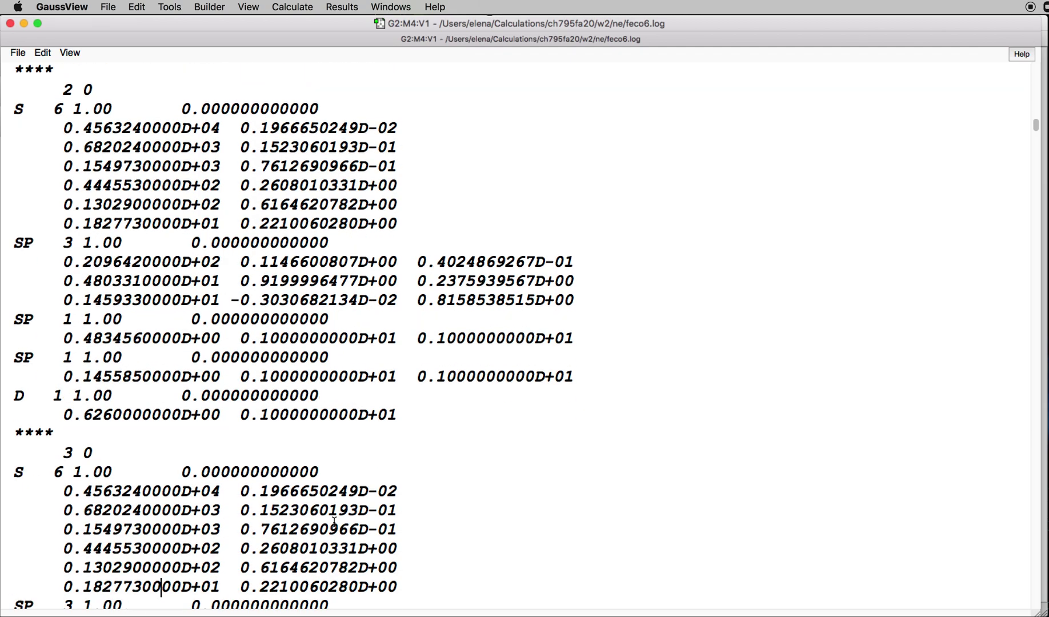